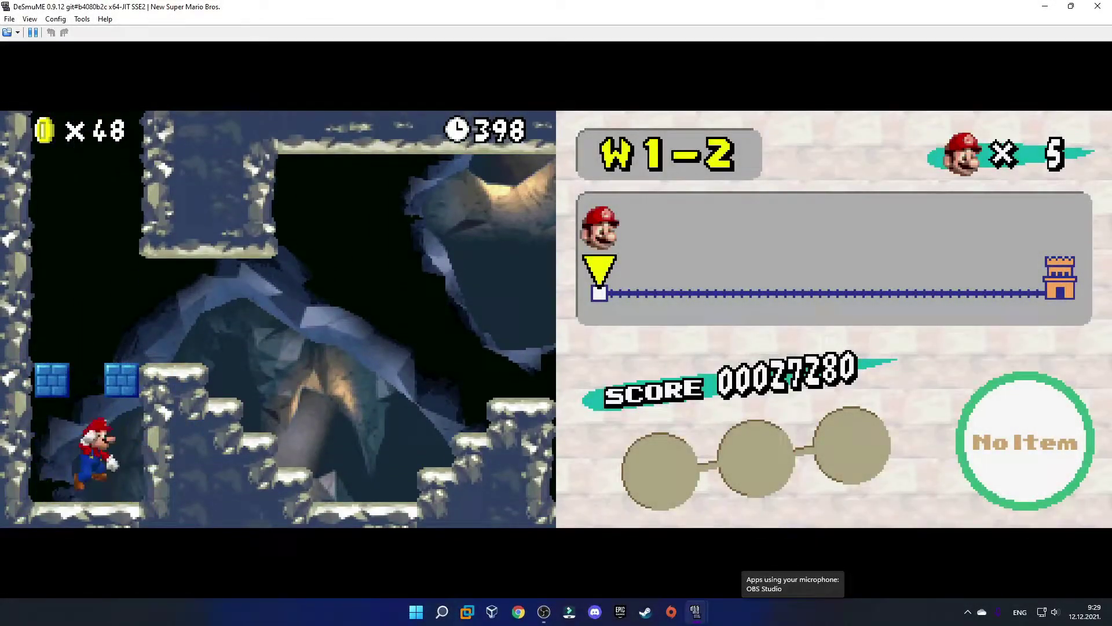
- Guide Mario rightward from the start of W1-2, collecting the Fire Flower and hitting the second question block for its coin
key("Right")
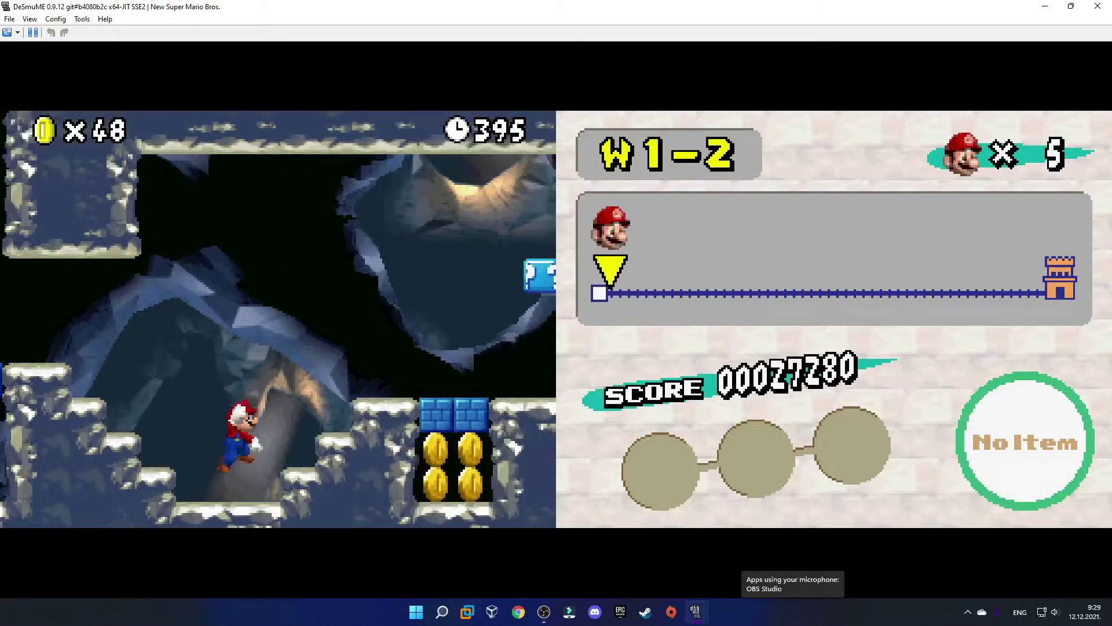
key("Right")
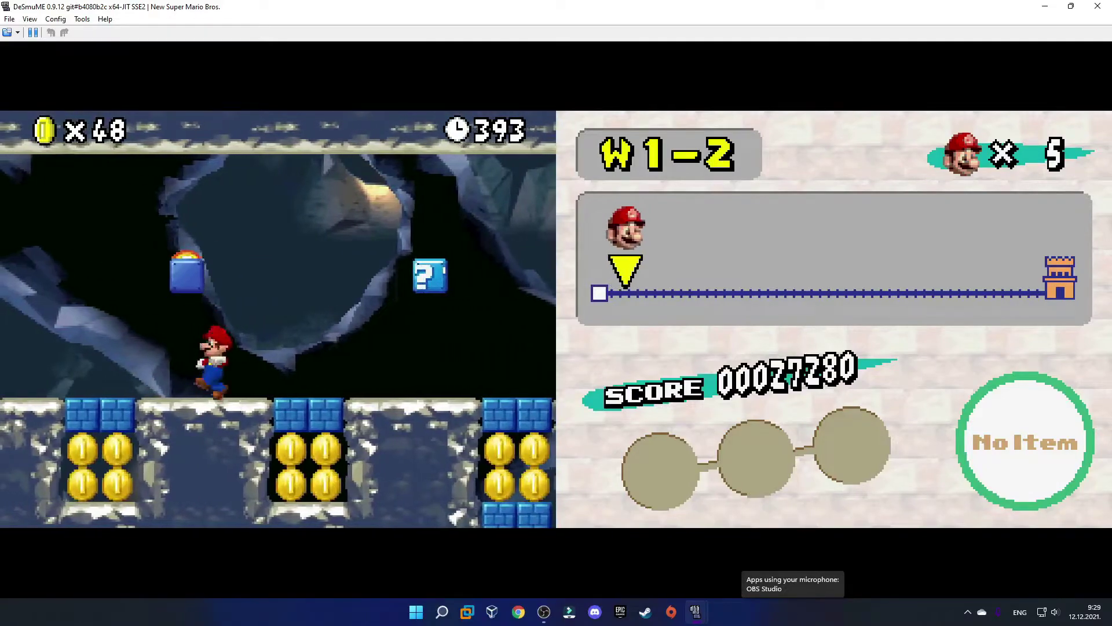
key("Left")
key("Right")
key("x")
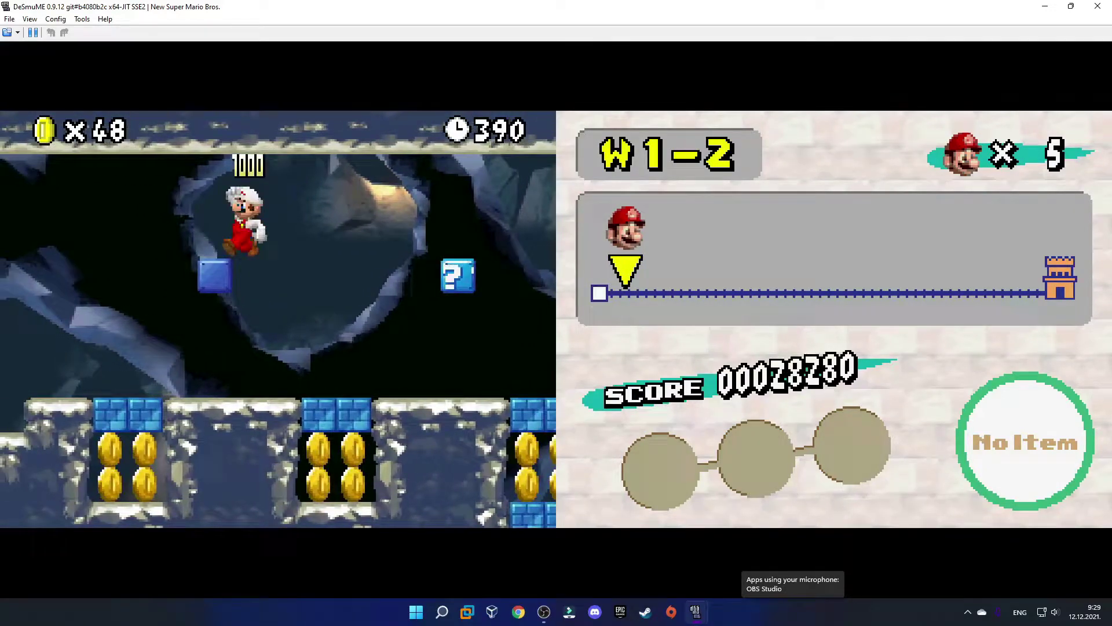
key("Right")
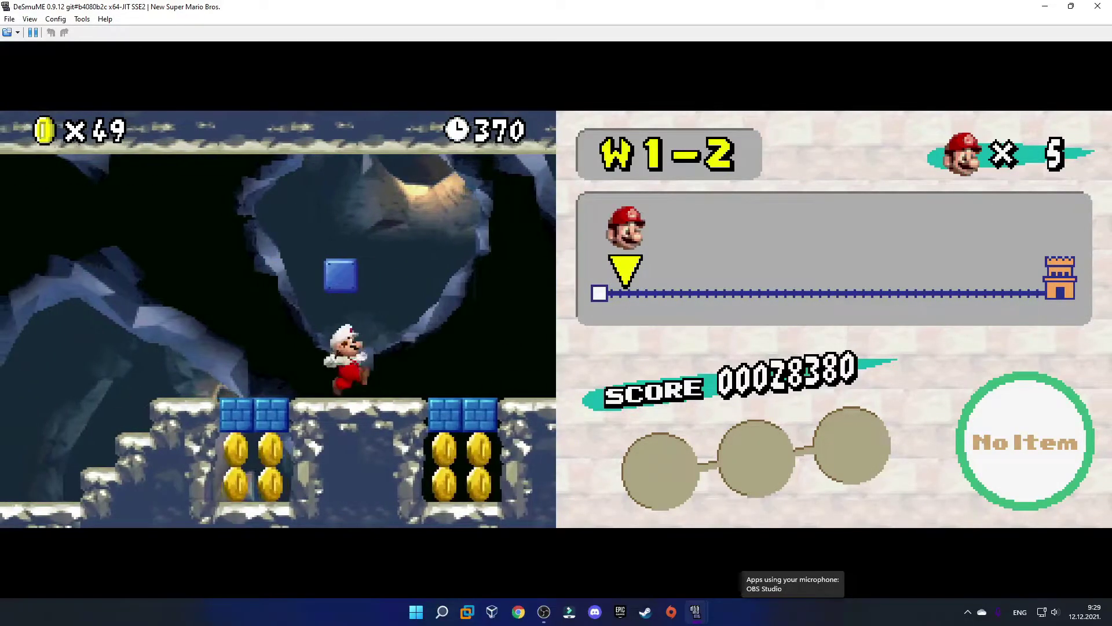
- Throw a fireball, run down to the low brick platform, and jump to break its bricks and collect coins
key("a")
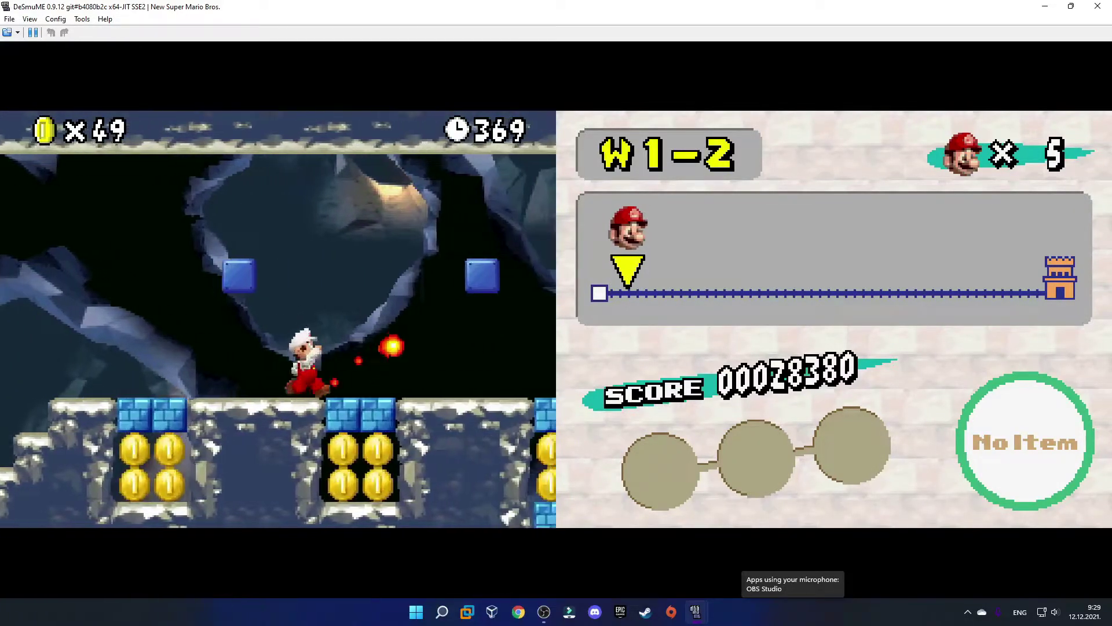
key("Right")
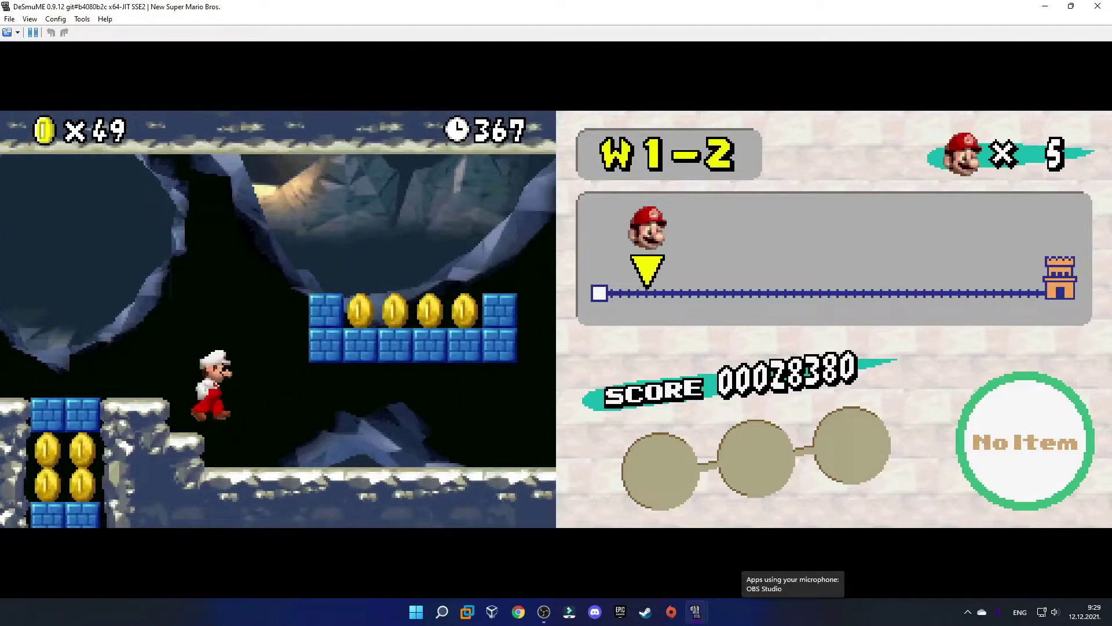
key("Right")
key("x")
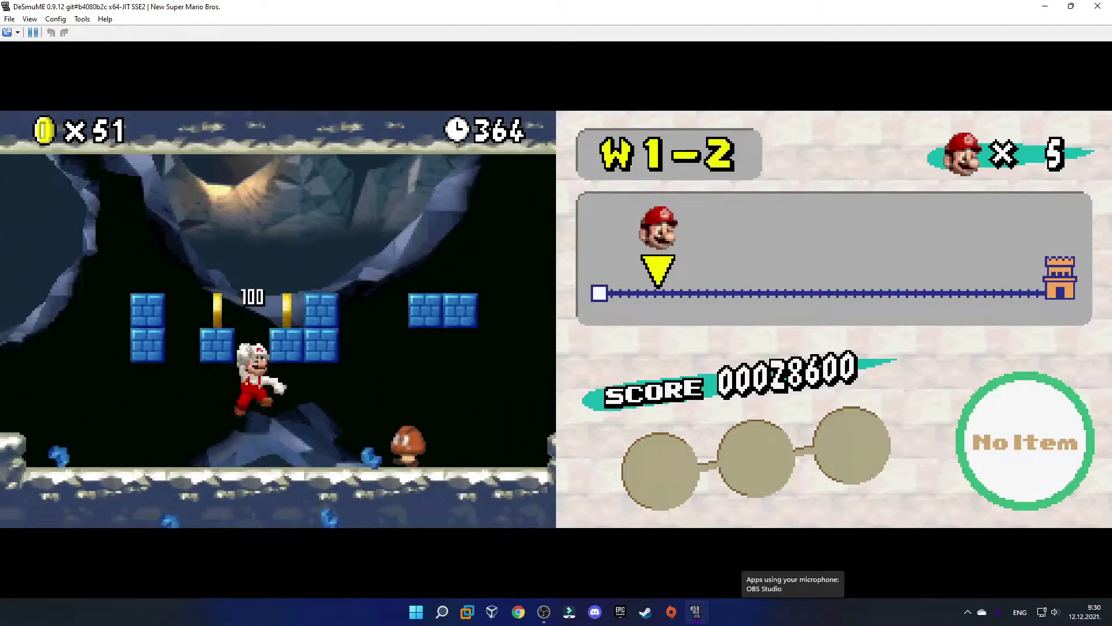
key("Right")
key("x")
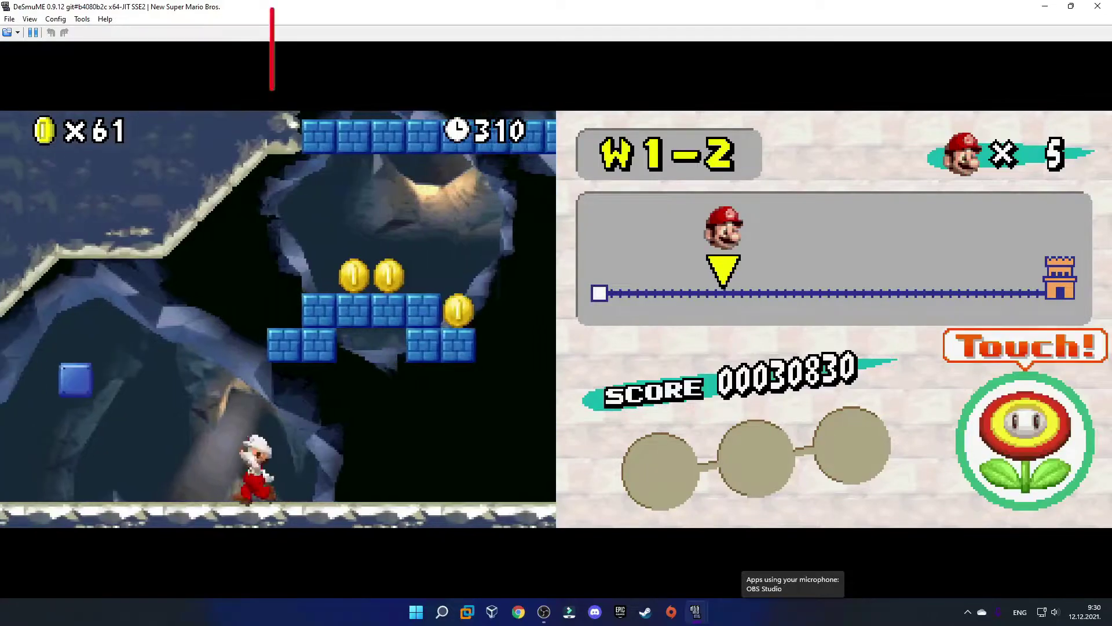
- Run Mario around the area below the star coin and onward past the floating brick rows, jumping and throwing fireballs
key("Right")
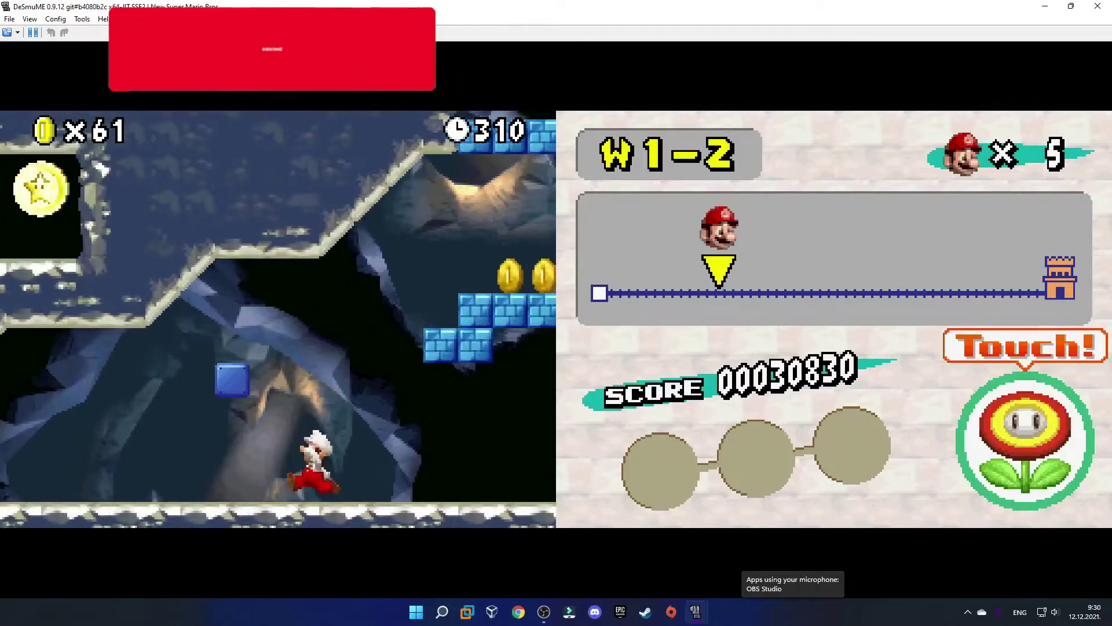
key("Right")
key("x")
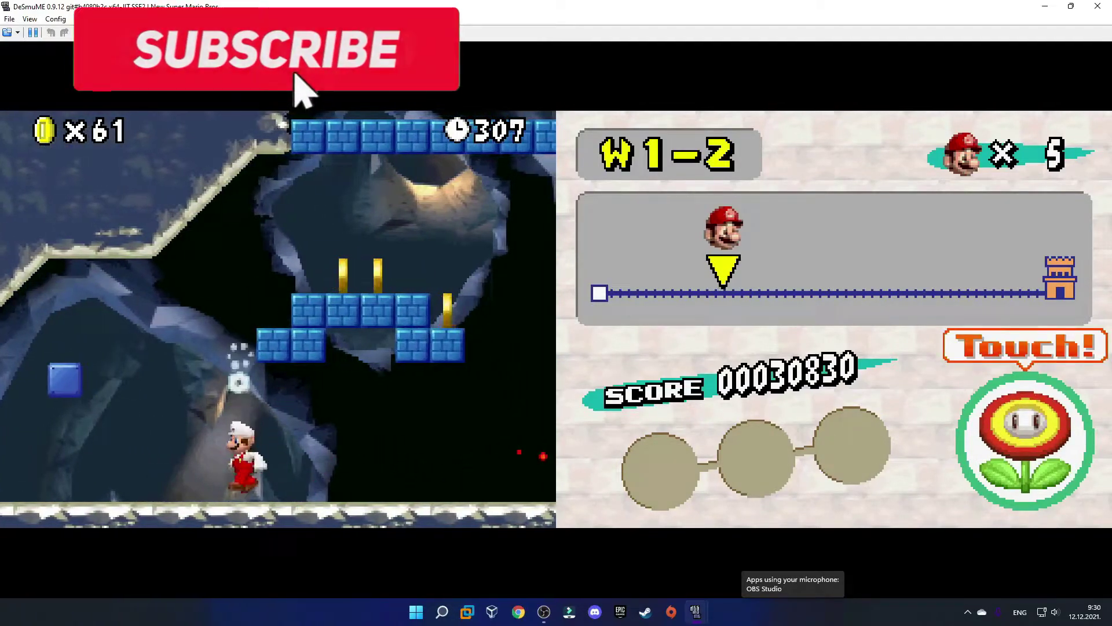
key("Left")
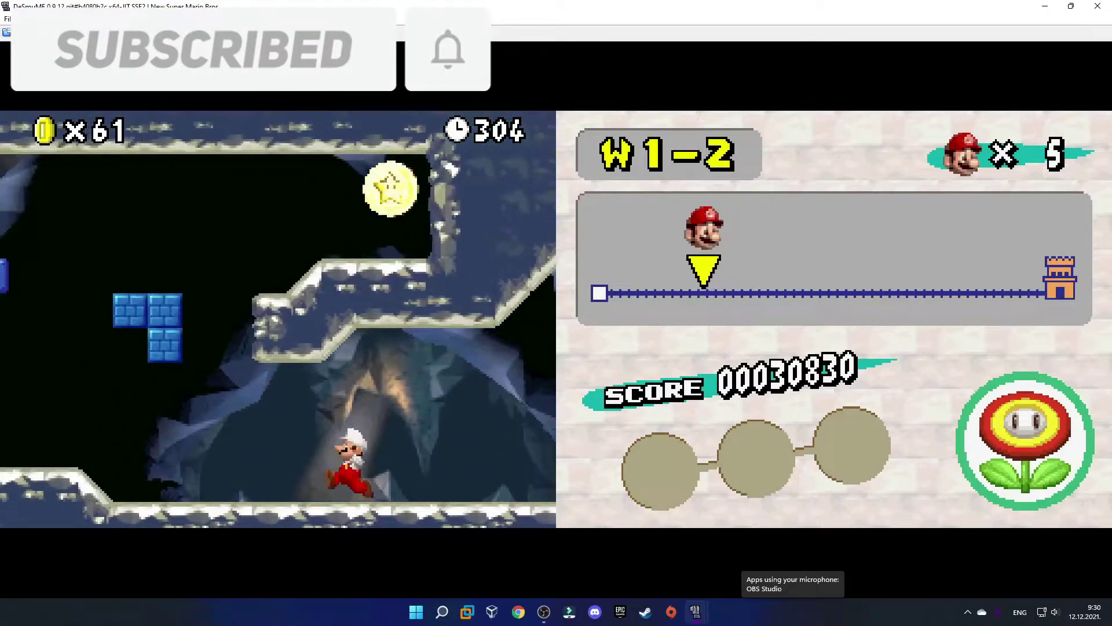
key("Right")
key("Right")
key("x")
key("a")
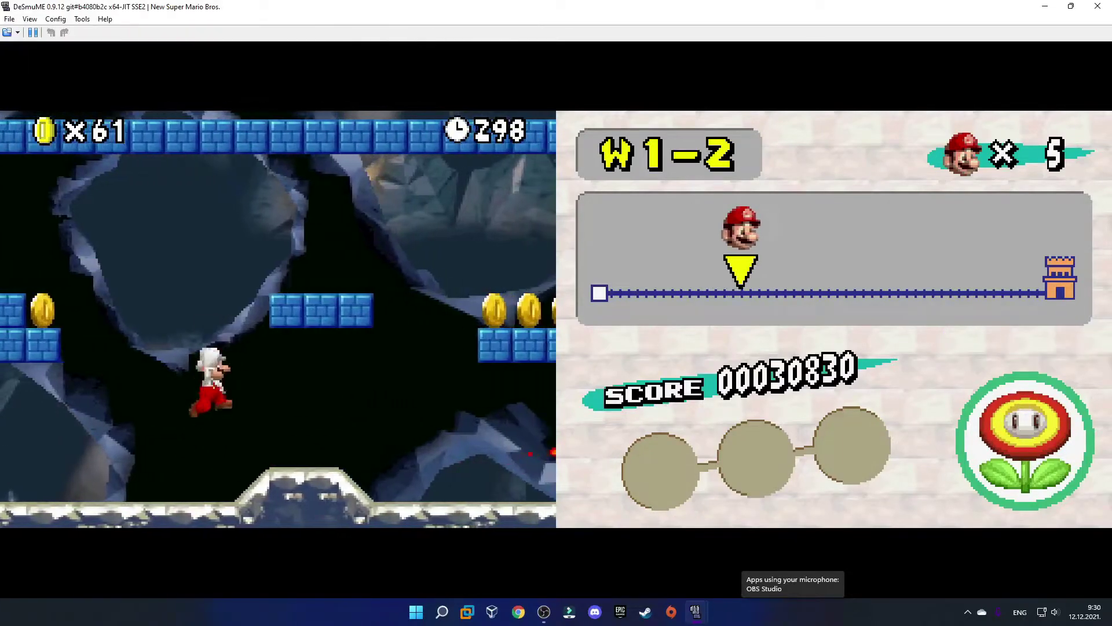
key("Right")
key("x")
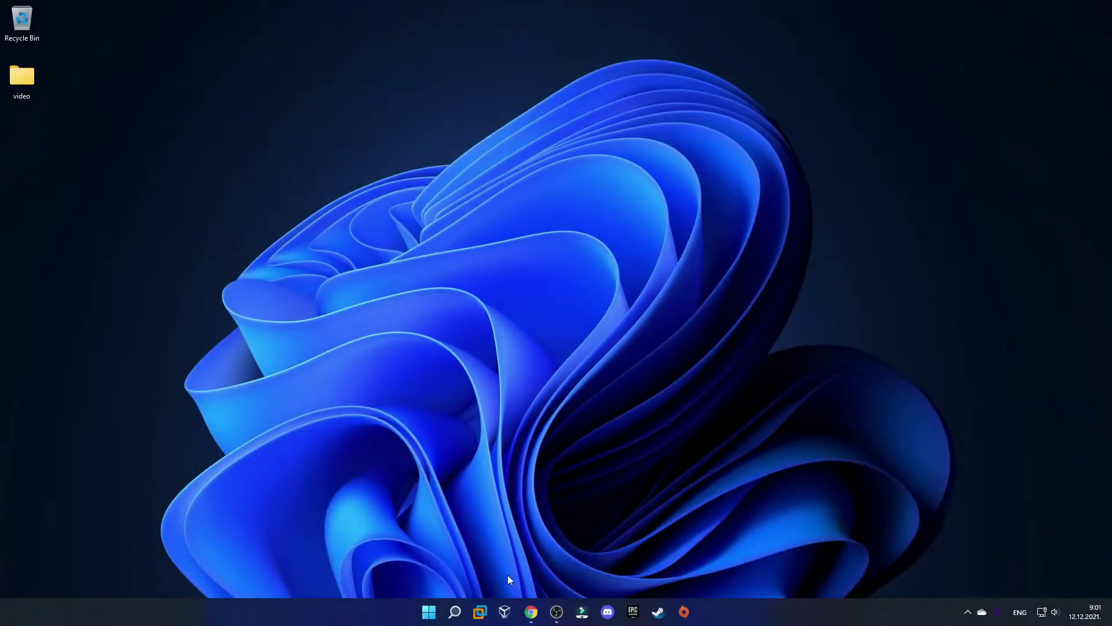
- Download the latest Windows build, DeSmuME-VS2019-x64-Release.exe, through the desmume.org downloads page in Chrome
left_click(531, 611)
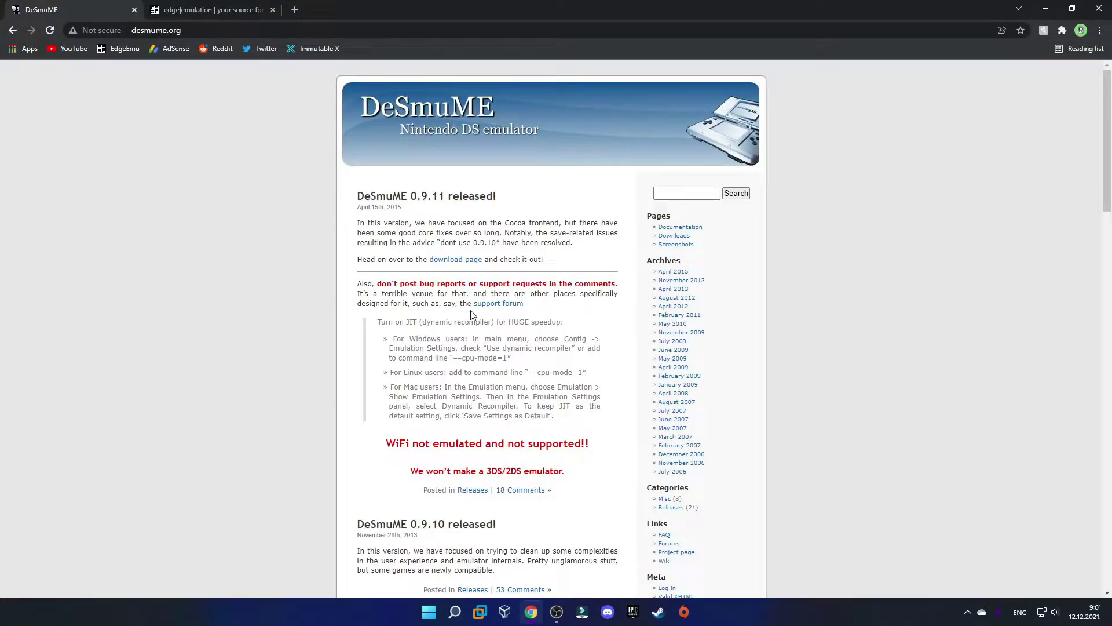
left_click(670, 237)
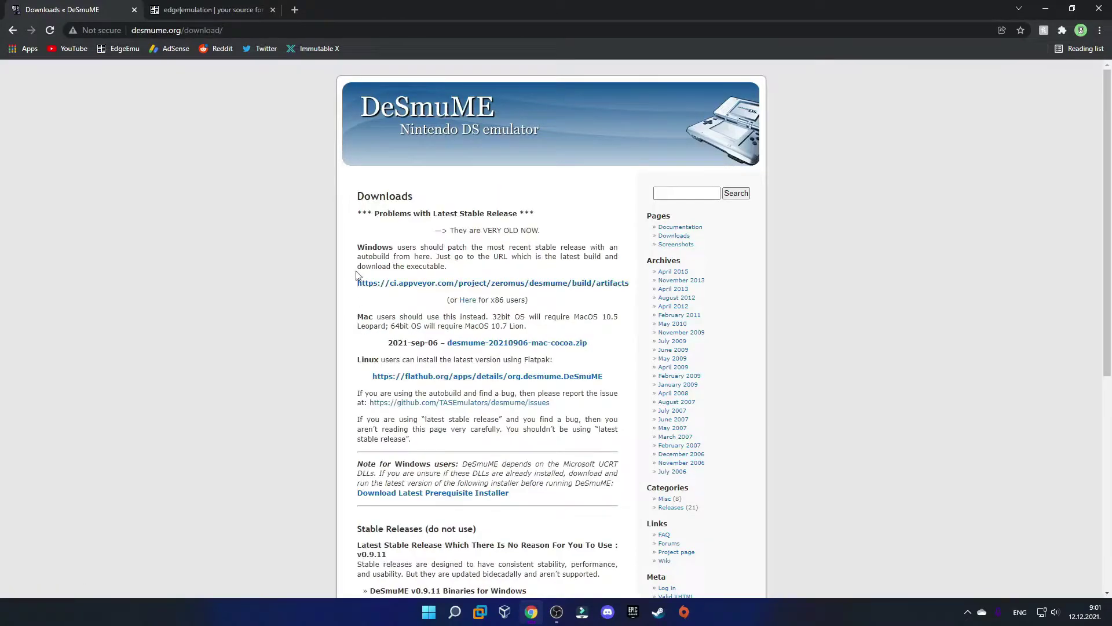
left_click(420, 288)
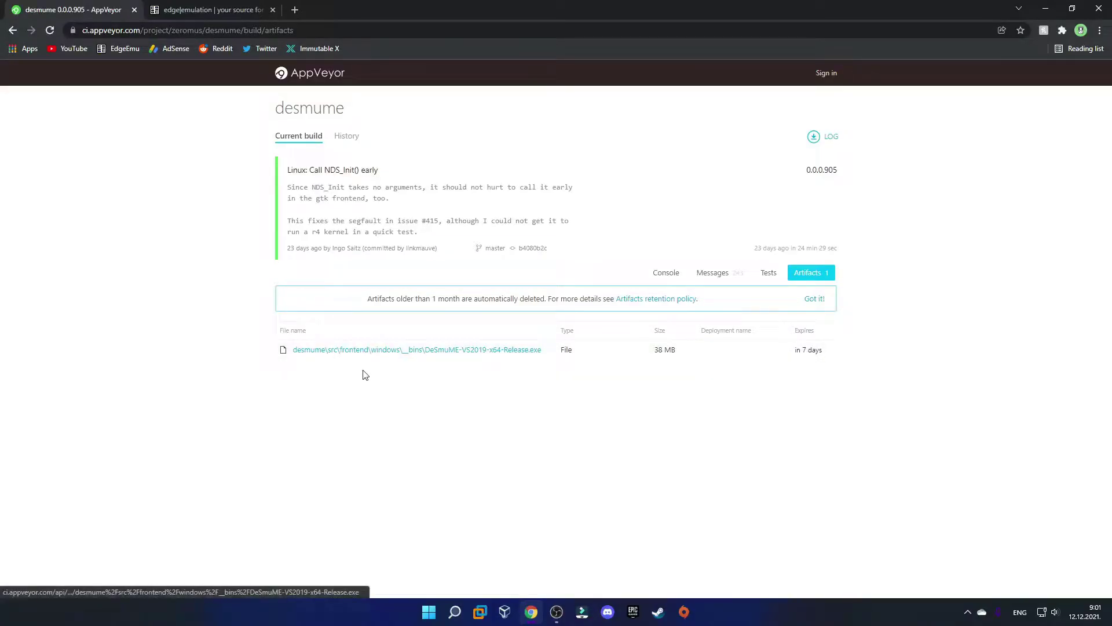
left_click(407, 351)
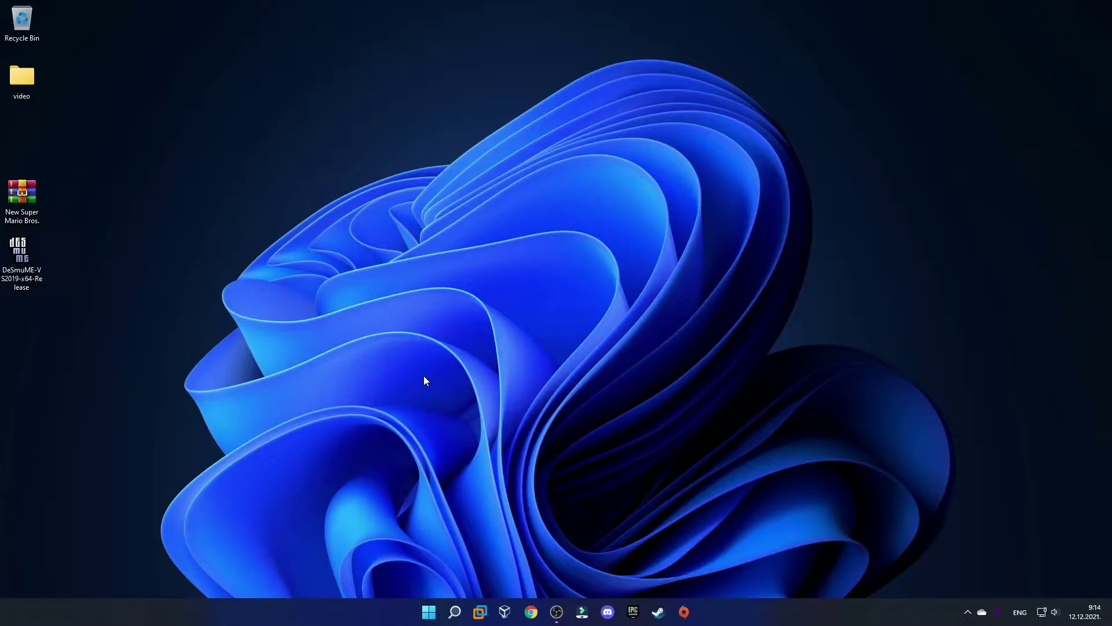
- Launch DeSmuME from the desktop, dismiss the startup prompt, and minimize its console window
double_click(20, 255)
left_click(617, 409)
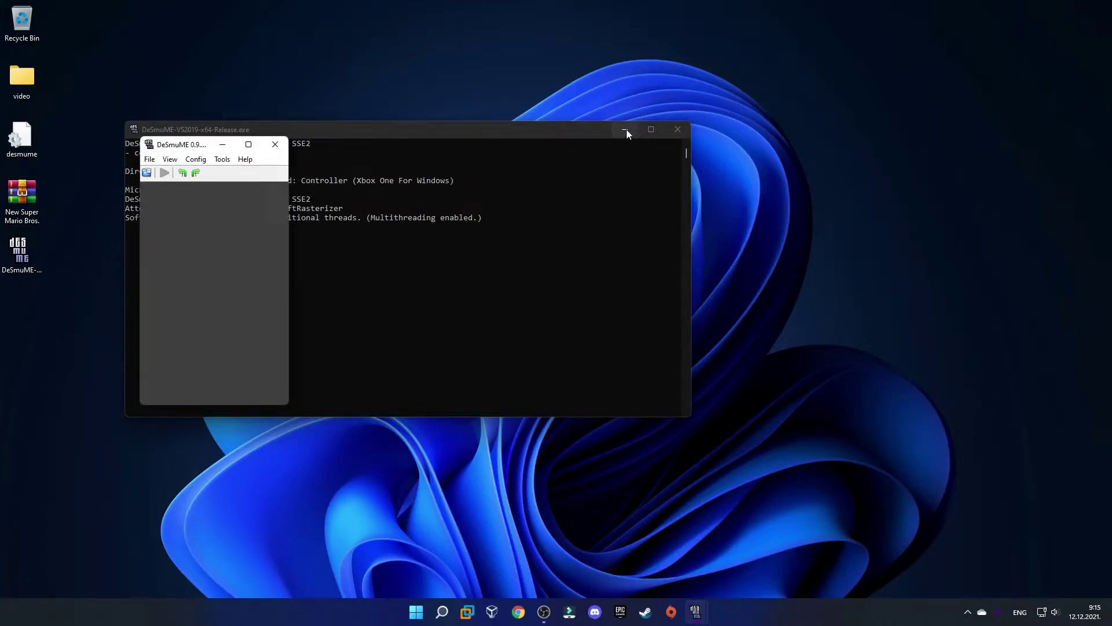
left_click(625, 131)
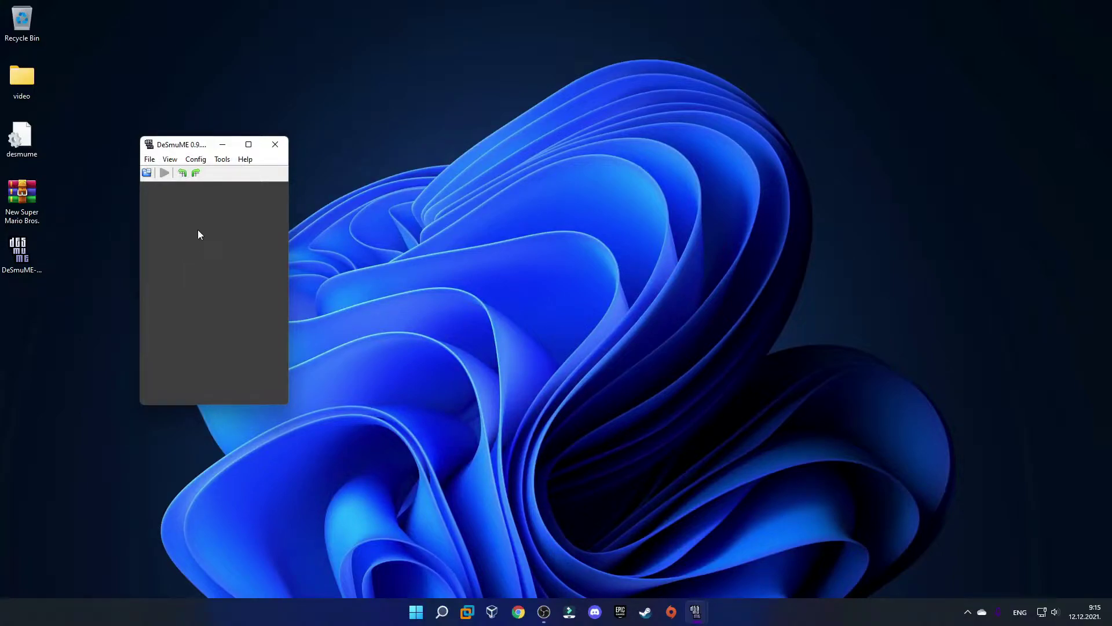
- Set the emulator's window size to 2x
left_click(170, 159)
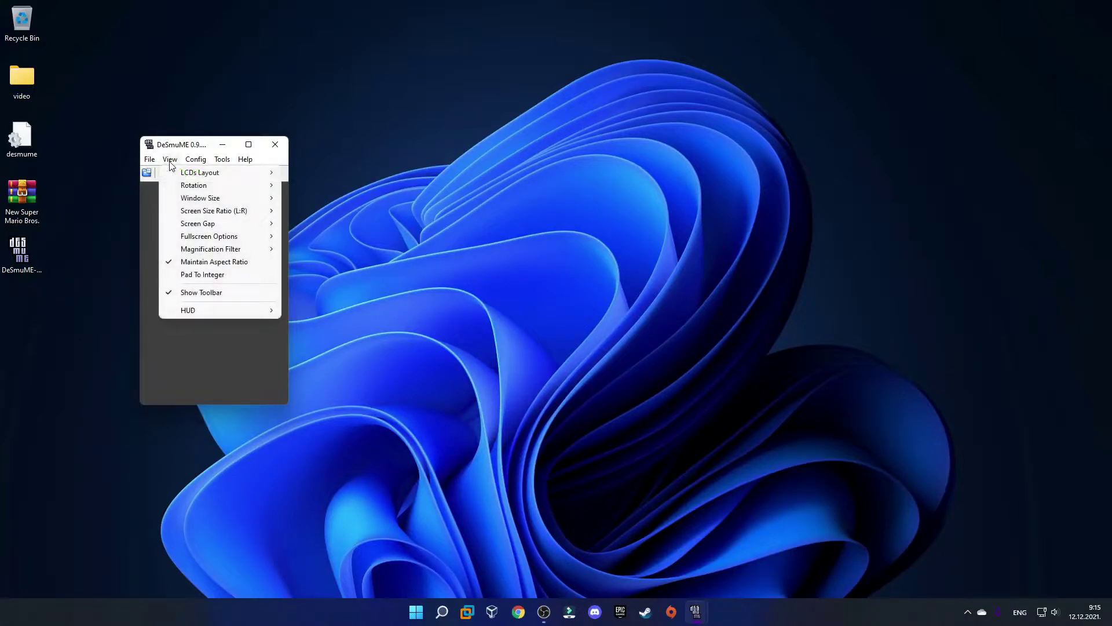
mouse_move(200, 200)
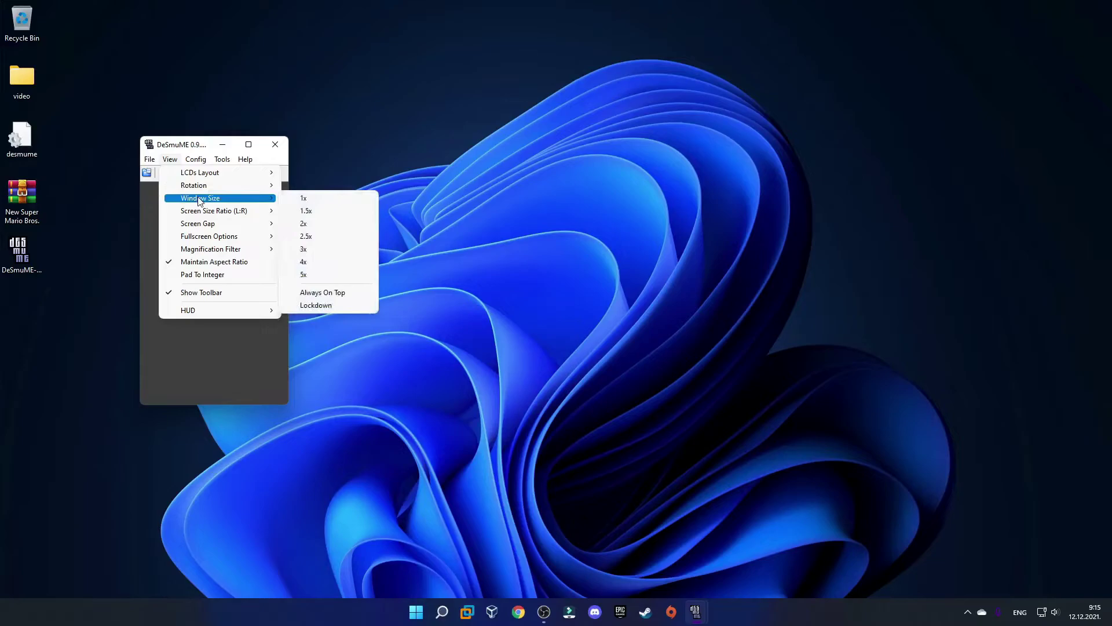
left_click(307, 223)
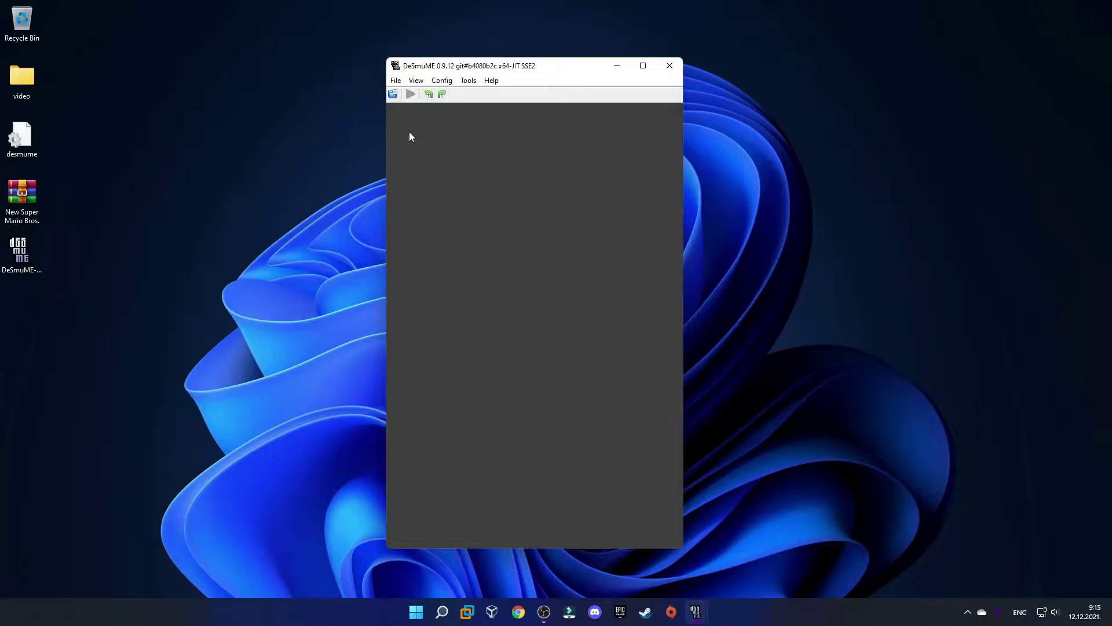
- Set the sound synchronization mode to Synchronous and apply the sound settings
left_click(441, 82)
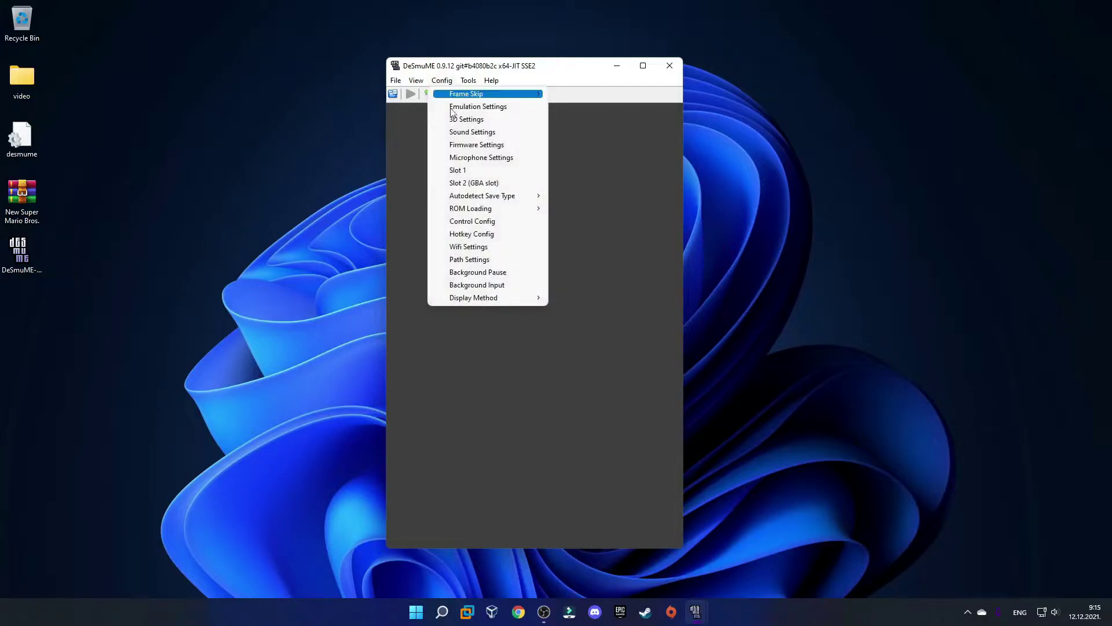
left_click(462, 133)
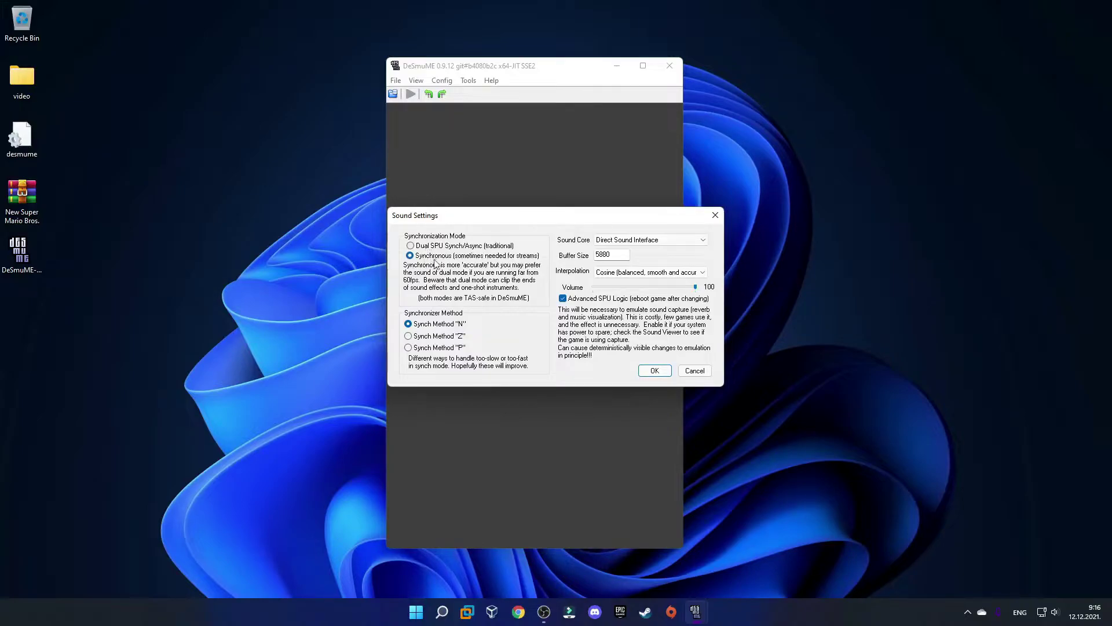
left_click(641, 367)
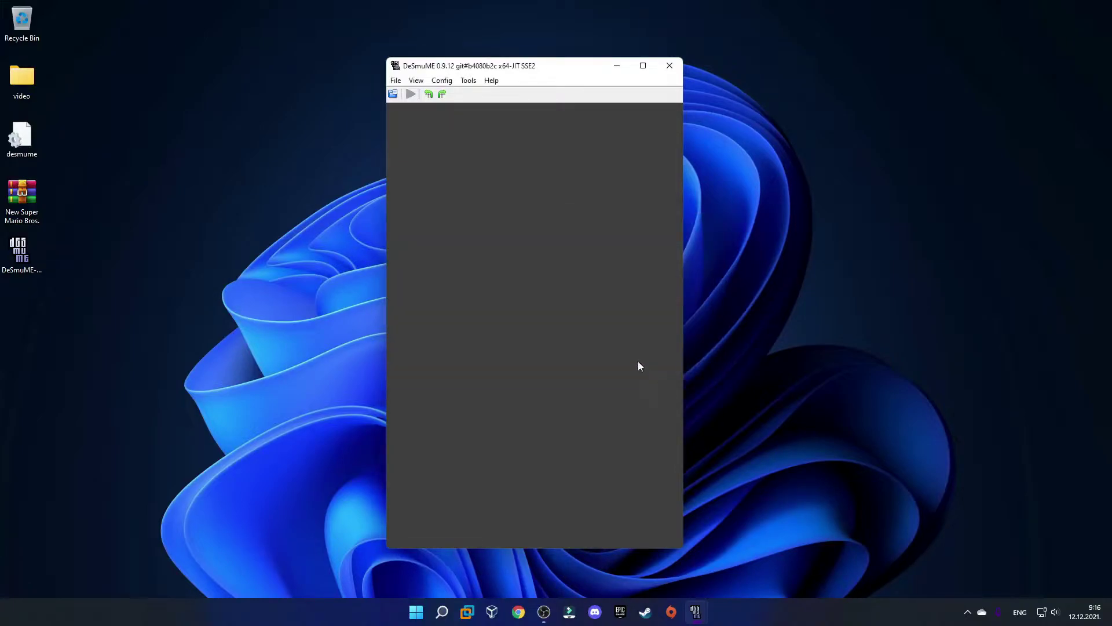
- Choose the 3D rendering engine in the 3D settings and apply them
left_click(440, 82)
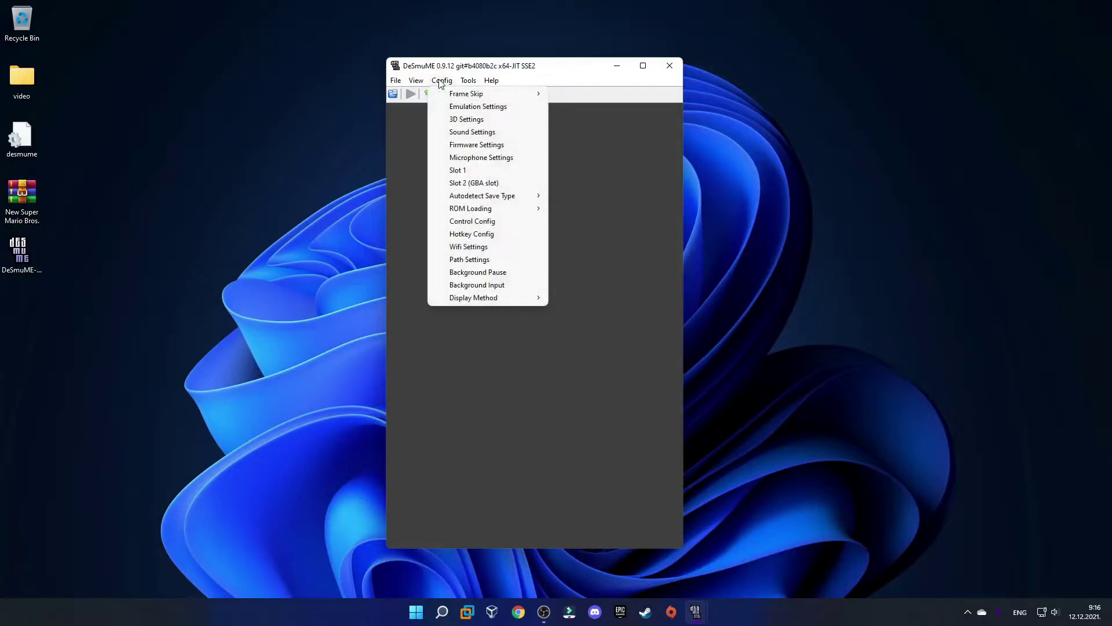
left_click(467, 120)
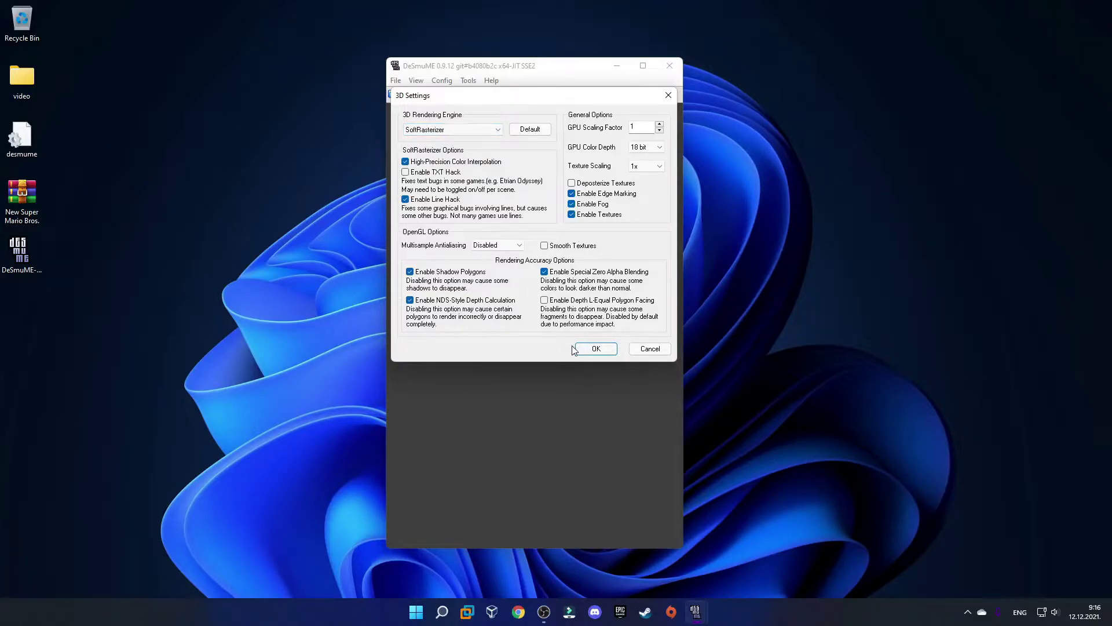
left_click(498, 130)
left_click(438, 149)
left_click(596, 349)
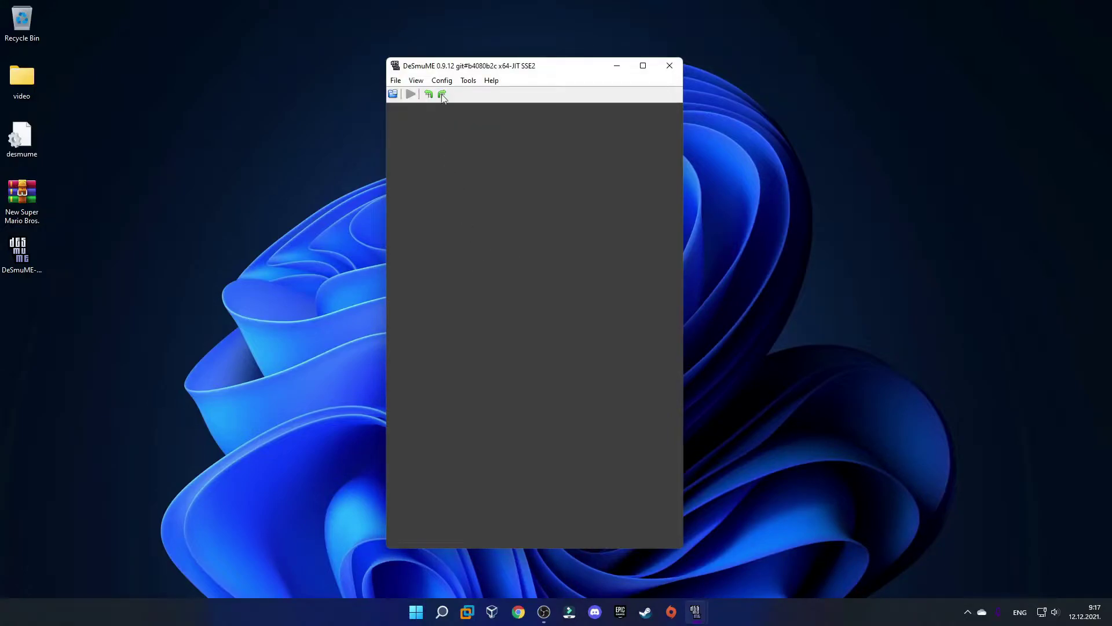
- Map the UP control to (J0)Button 5 in the control configuration
left_click(442, 80)
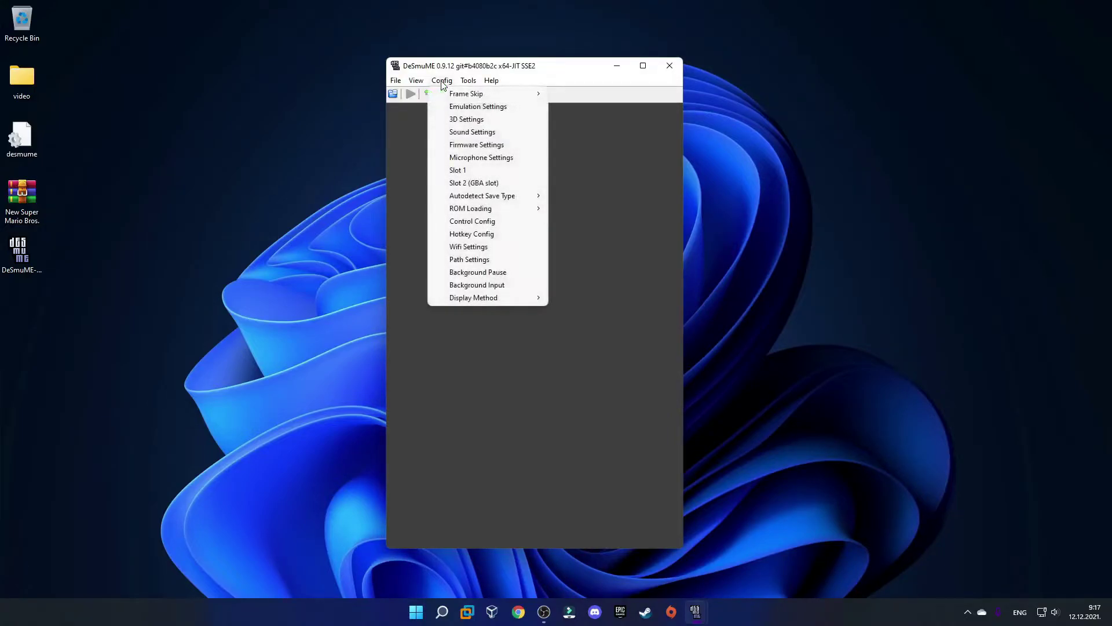
left_click(483, 224)
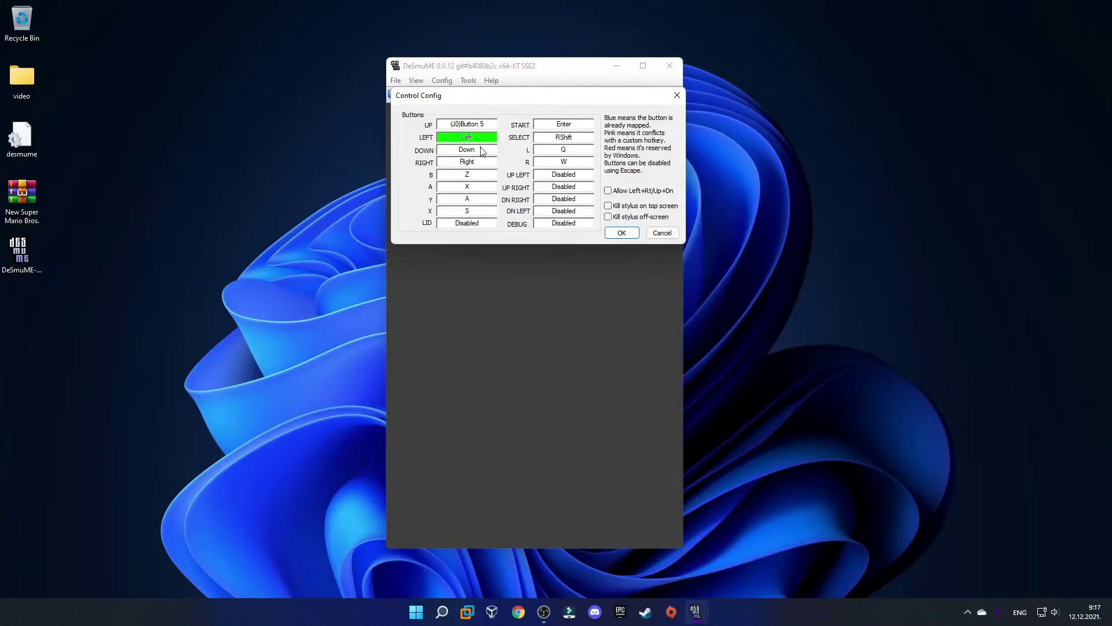
left_click(479, 125)
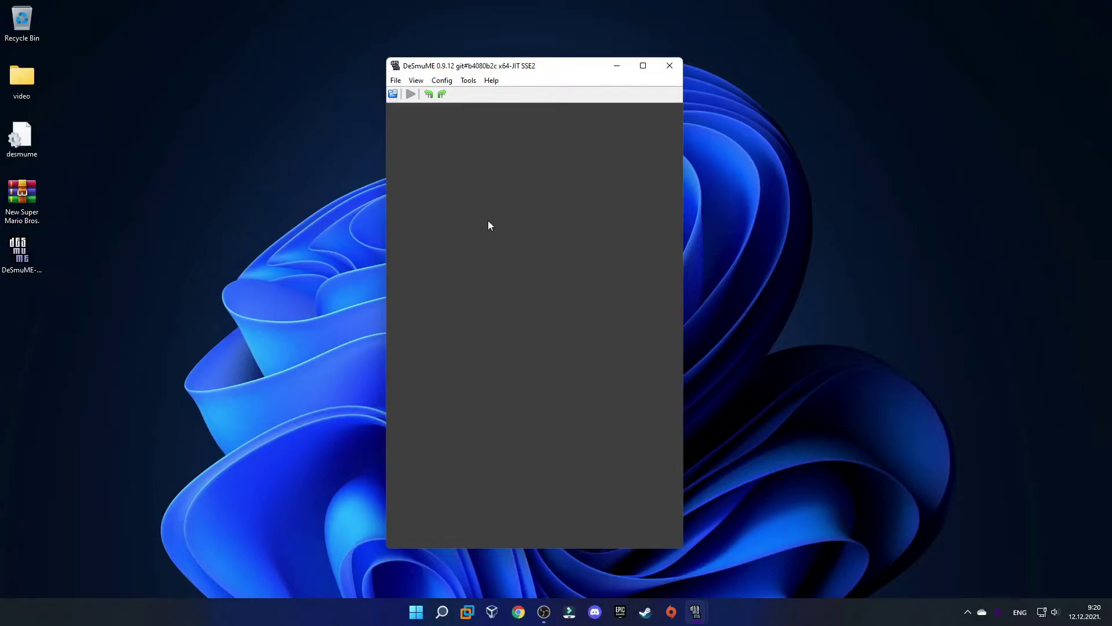
- Open the New Super Mario Bros. archive, extract all its files to the desktop, and close the archive window
right_click(18, 200)
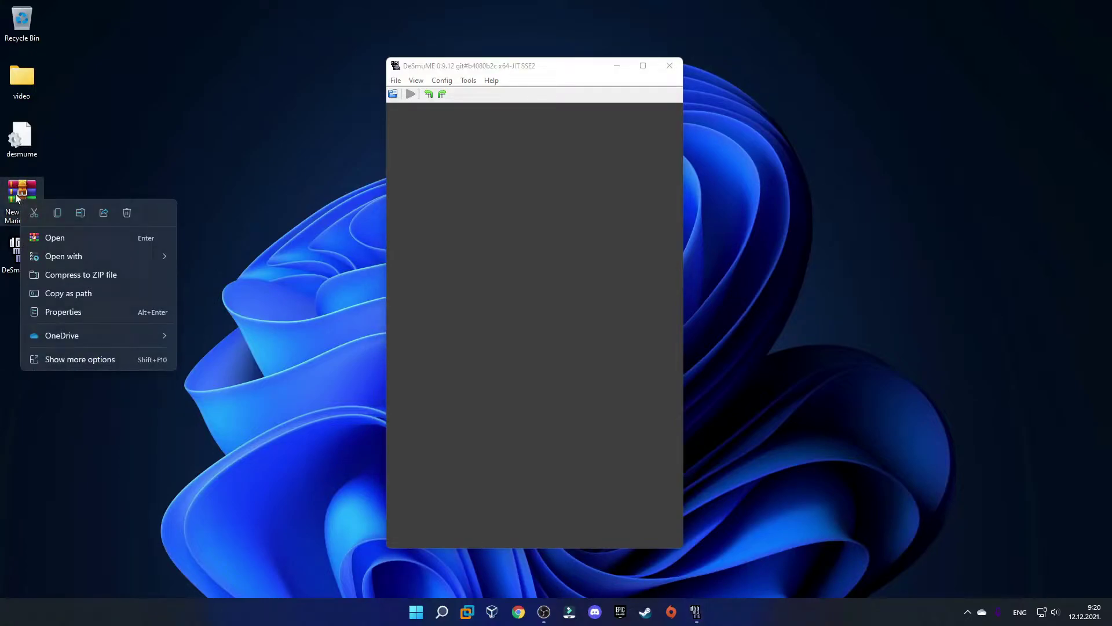
left_click(55, 238)
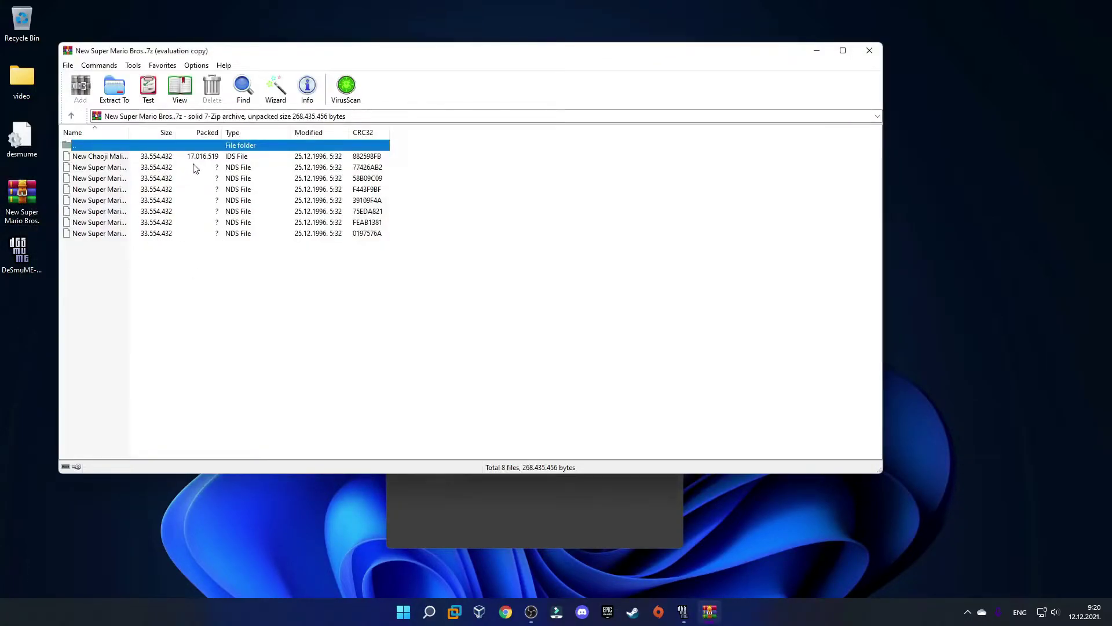
left_click(193, 166)
left_click(182, 199)
left_click(179, 233)
left_click_drag(203, 308, 30, 331)
left_click(869, 50)
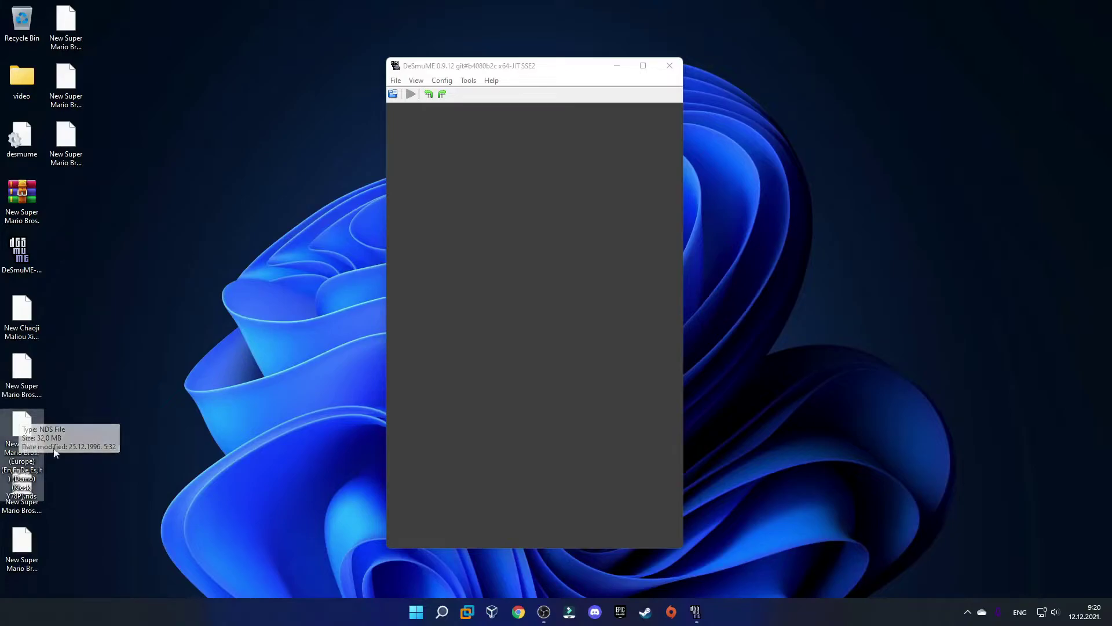
- Keep the New Super Mario Bros. (Europe) (En,Fr,De,Es,It) ROM and delete the other extracted ROM files and the archive from the desktop
left_click(32, 510)
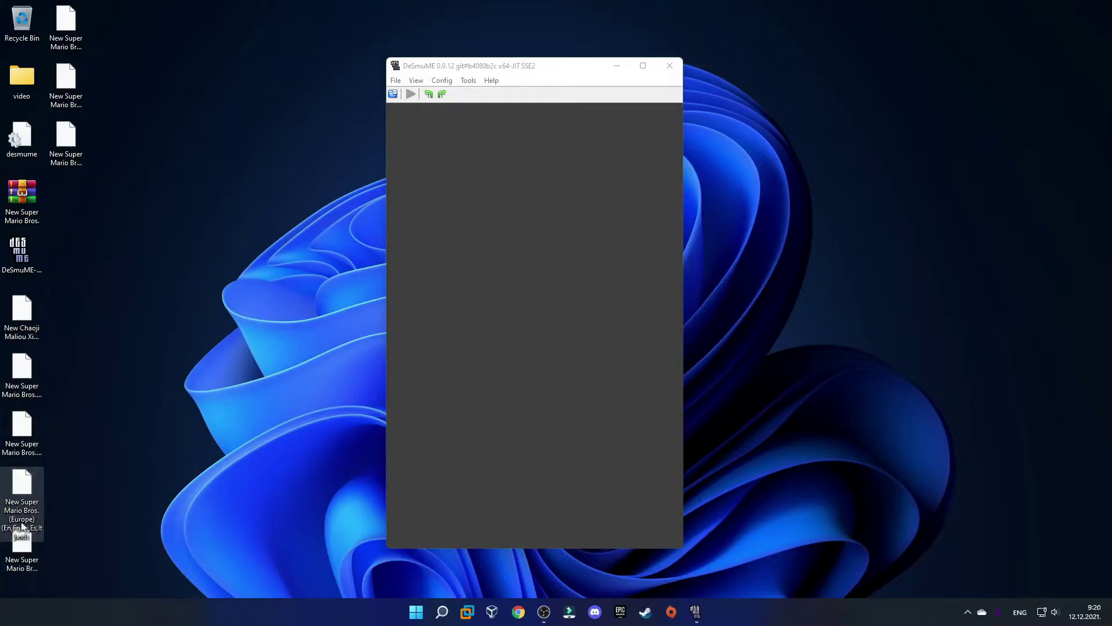
left_click_drag(37, 537, 204, 405)
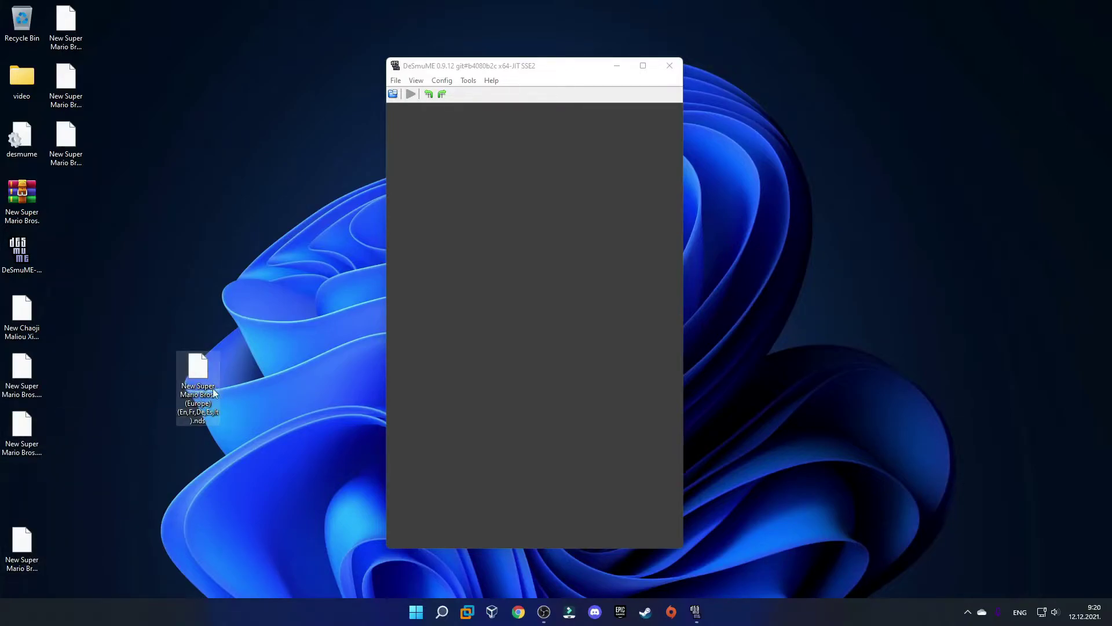
left_click_drag(129, 563, 8, 300)
key("Delete")
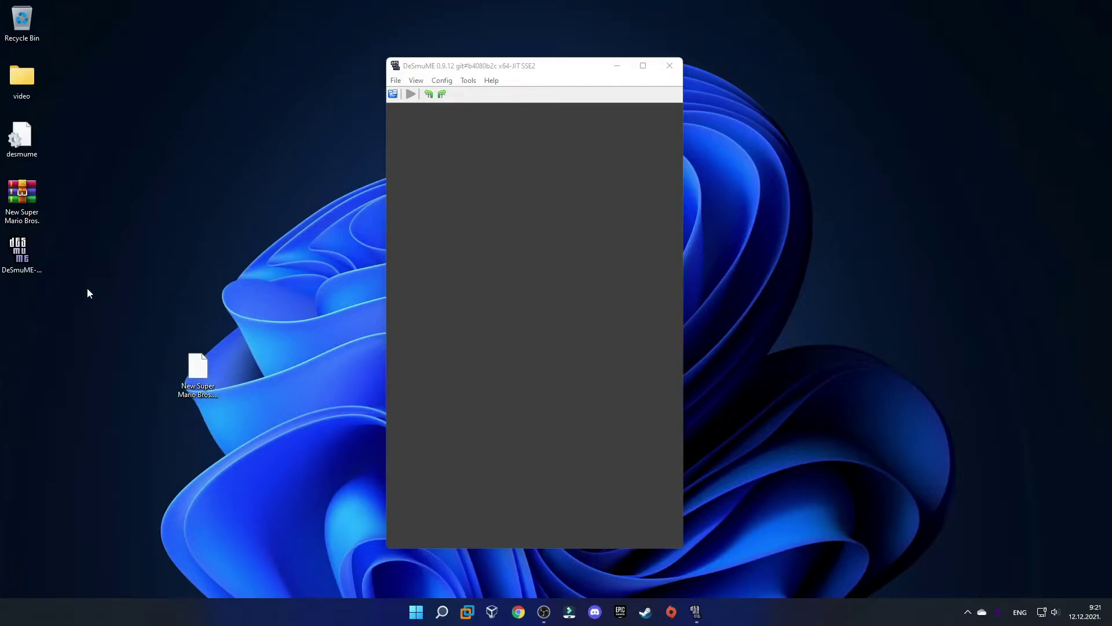
left_click_drag(84, 57, 24, 23)
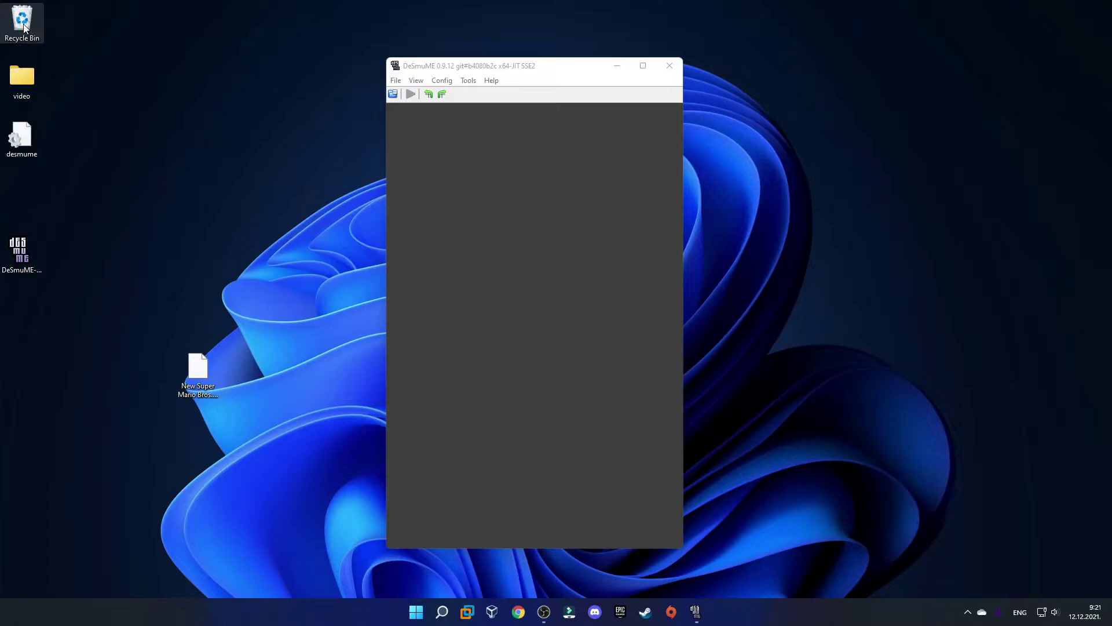
- Create a desktop folder named NDS and move the DeSmuME executable, its desmume settings file and the Mario ROM into it
right_click(129, 194)
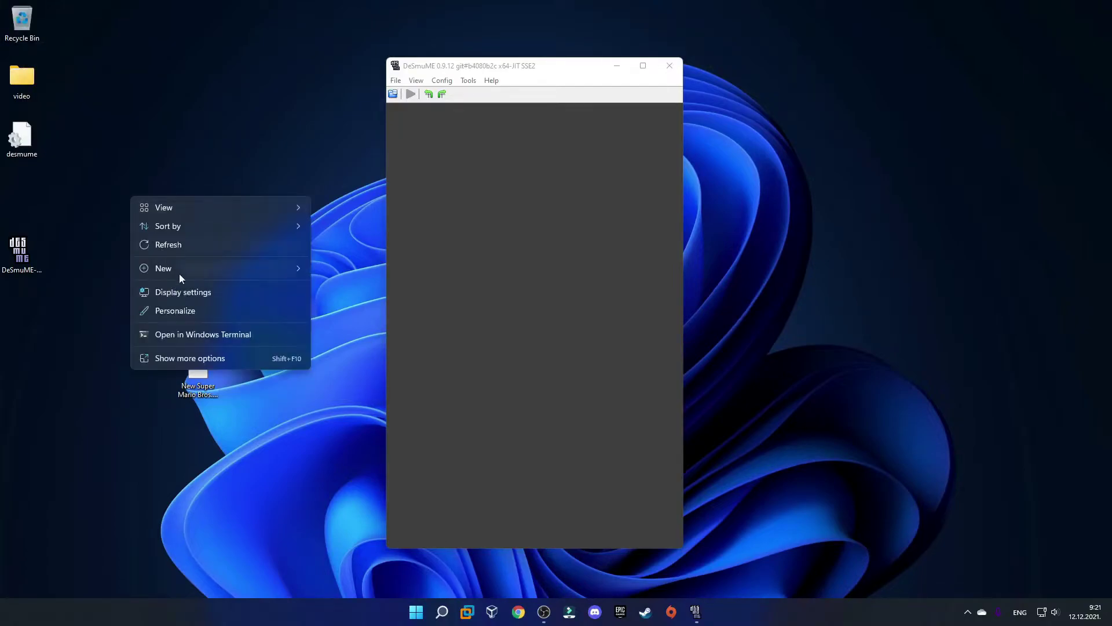
mouse_move(184, 268)
left_click(339, 268)
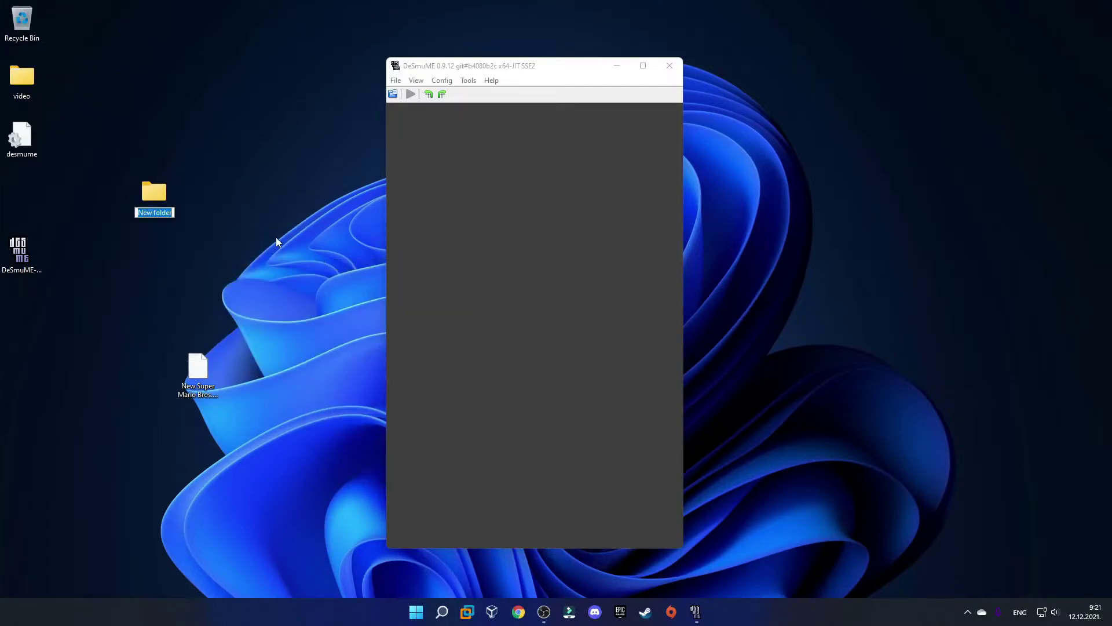
key("BackSpace")
type("NDS")
key("Return")
left_click_drag(21, 252, 156, 200)
left_click_drag(194, 354, 157, 198)
mouse_move(21, 137)
left_mouse_down()
mouse_move(155, 199)
mouse_move(23, 139)
left_mouse_up()
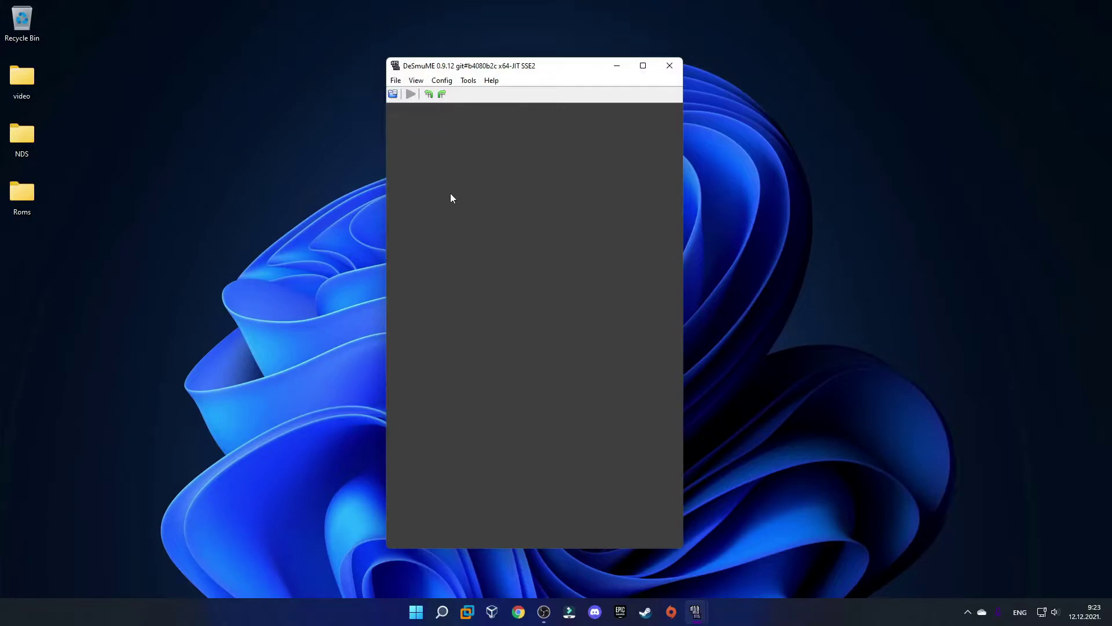
- Open the New Super Mario Bros. (Europe) ROM from the desktop's NDS folder in the emulator
left_click(395, 81)
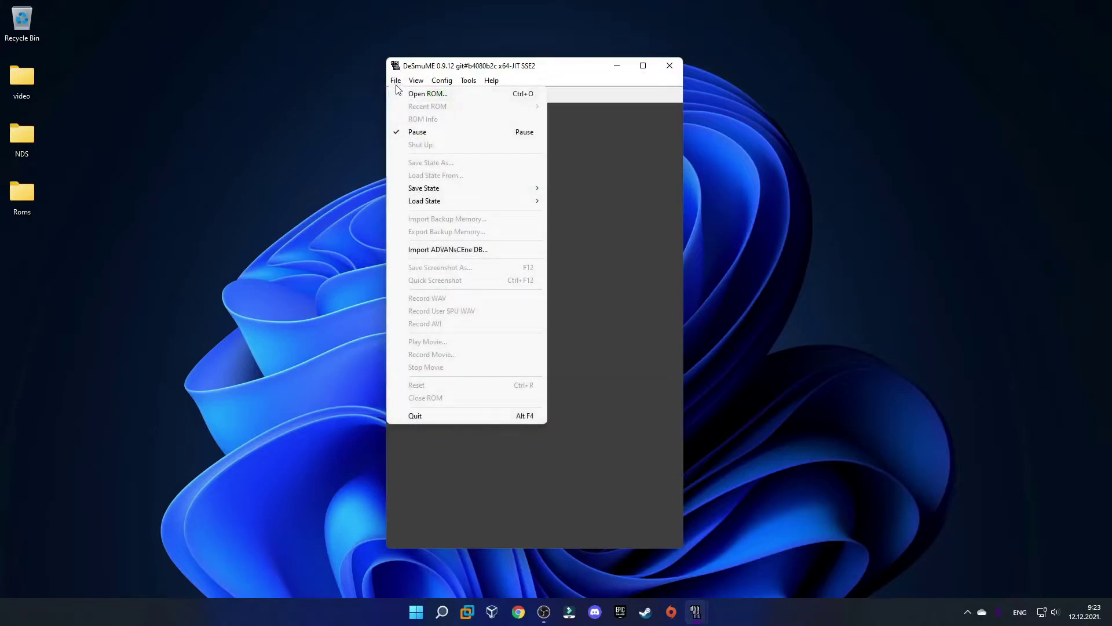
left_click(398, 95)
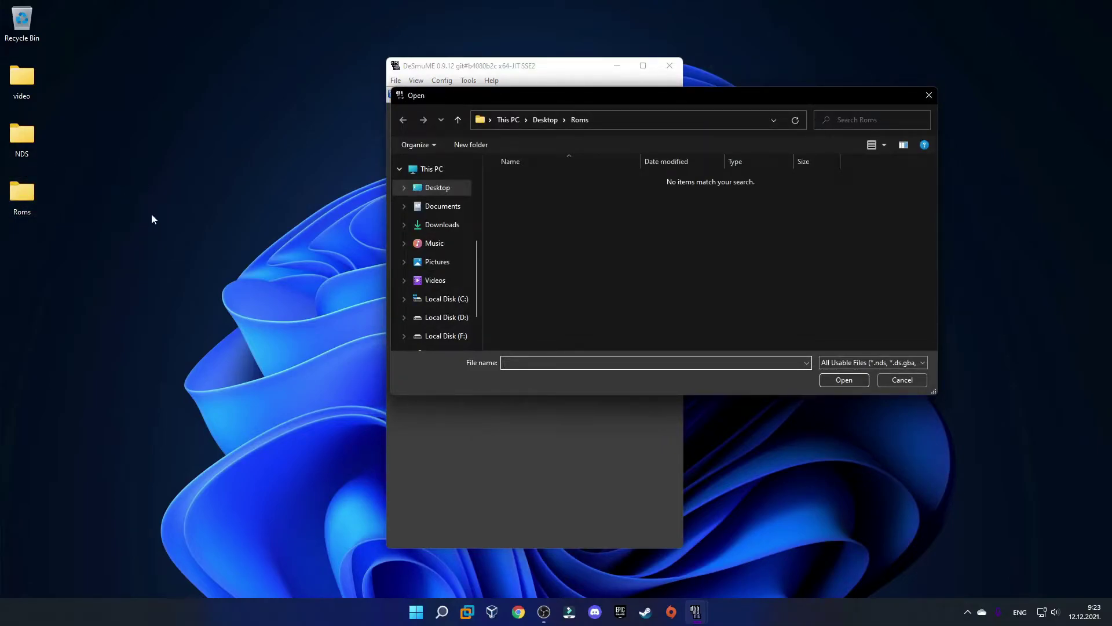
left_click(437, 188)
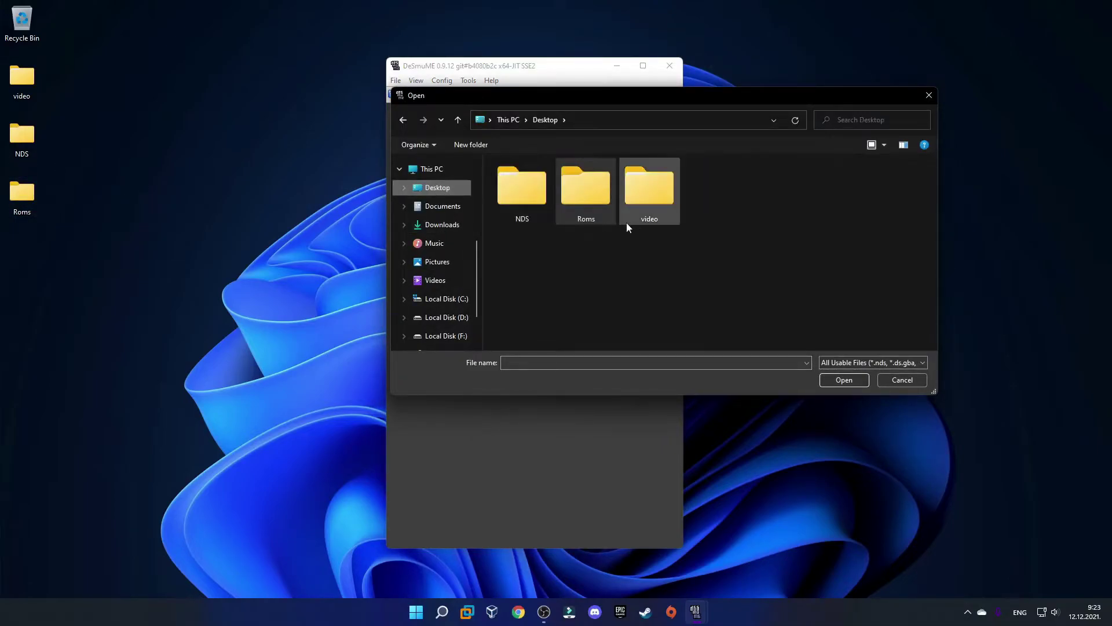
double_click(528, 197)
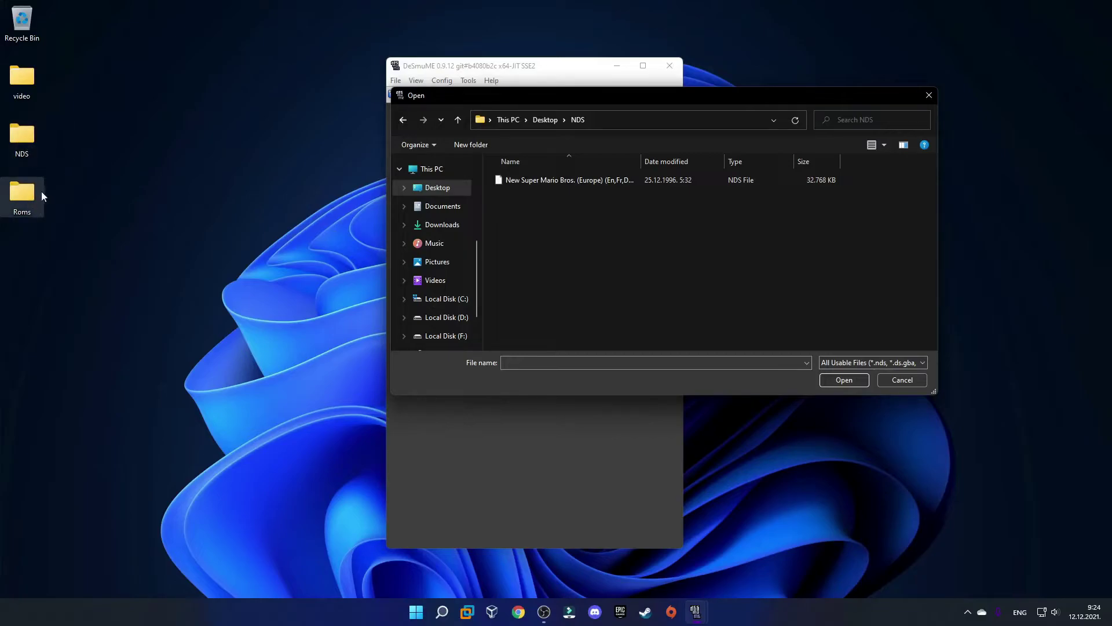
left_click(633, 181)
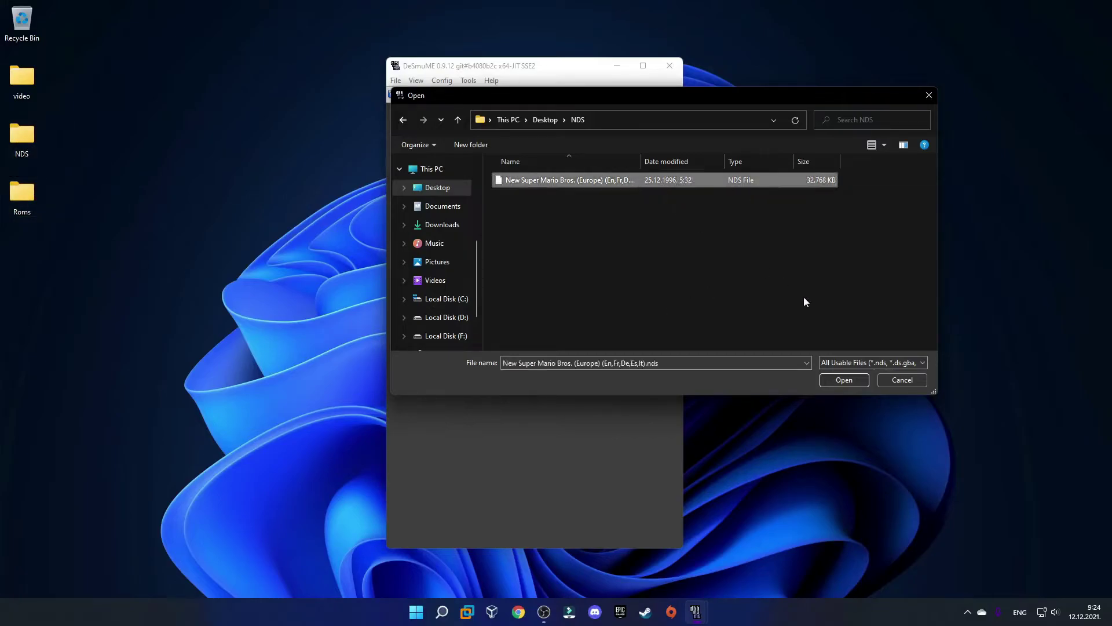
left_click(846, 383)
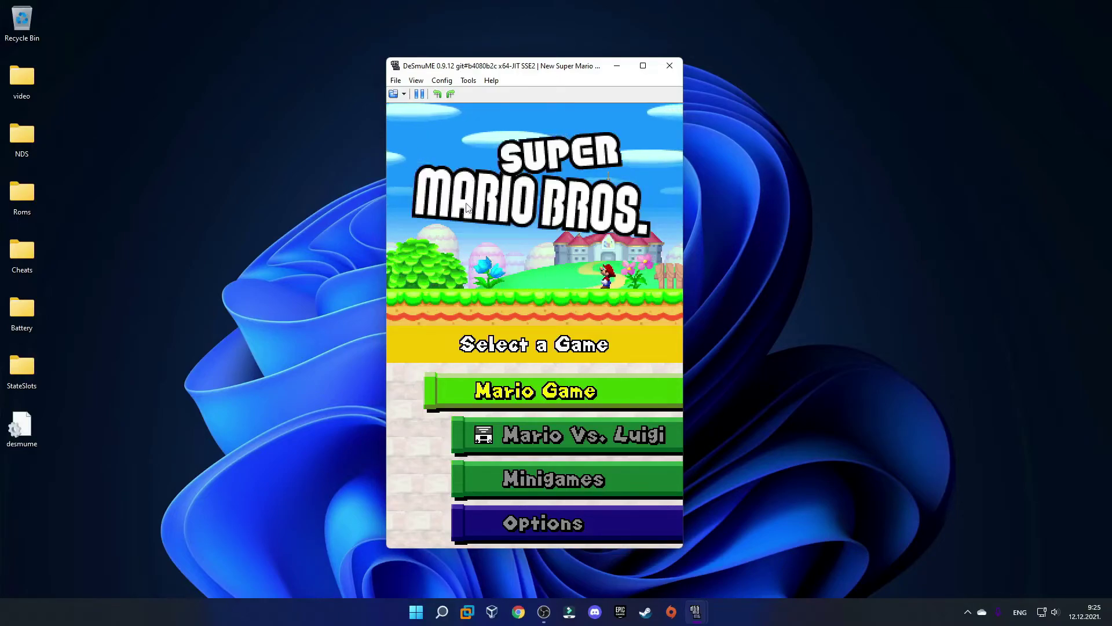
- Set the LCDs layout to Horizontal and maximize the emulator window
left_click(415, 81)
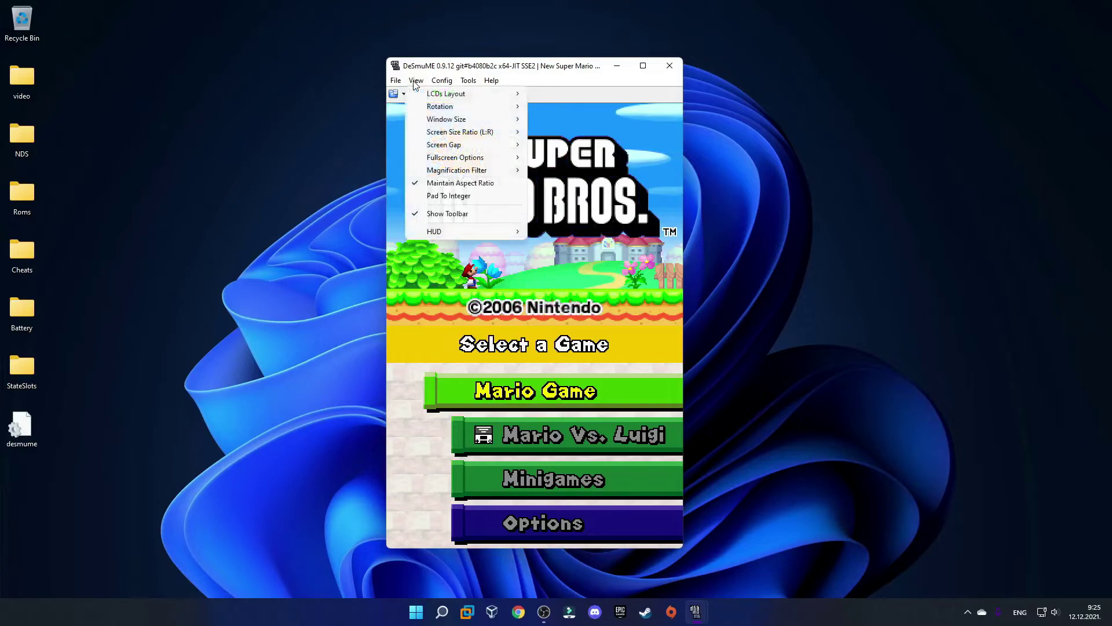
mouse_move(431, 99)
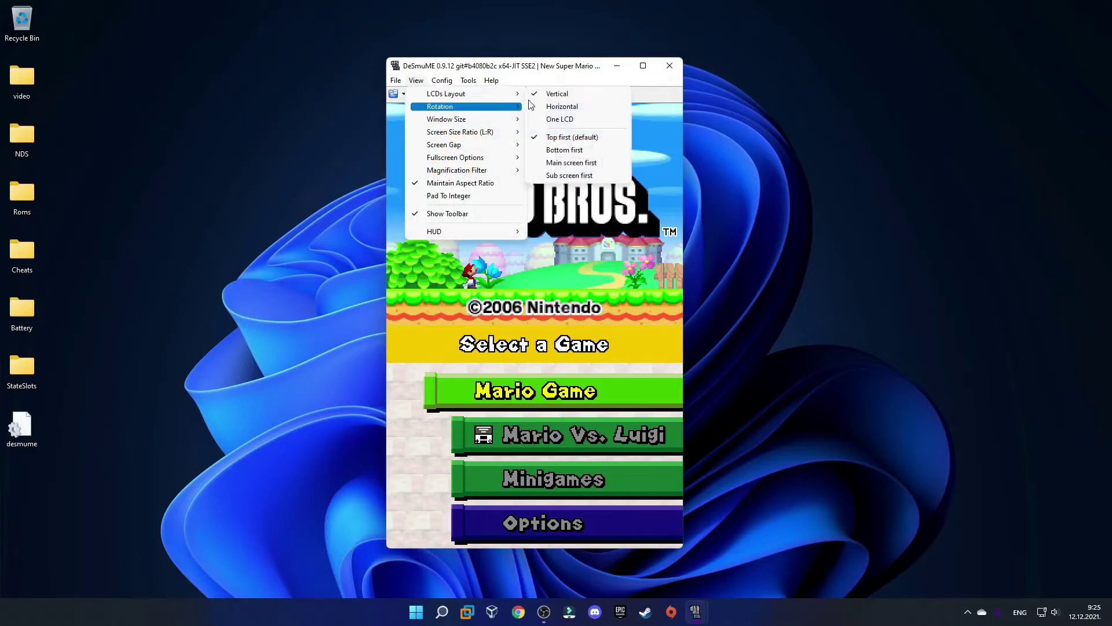
left_click(572, 108)
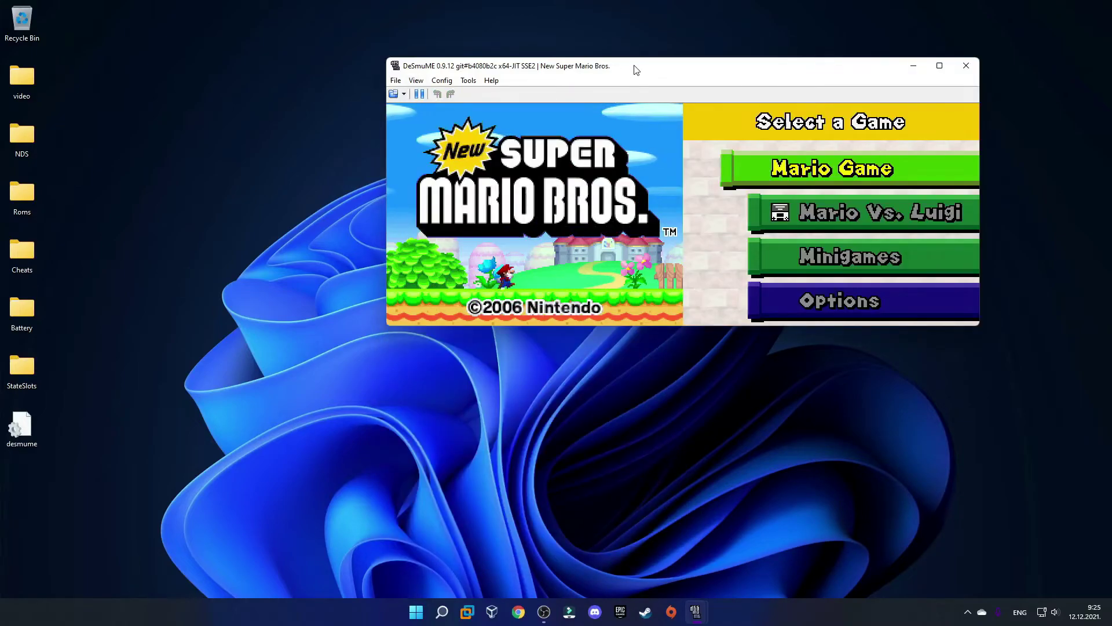
left_click_drag(633, 70, 521, 172)
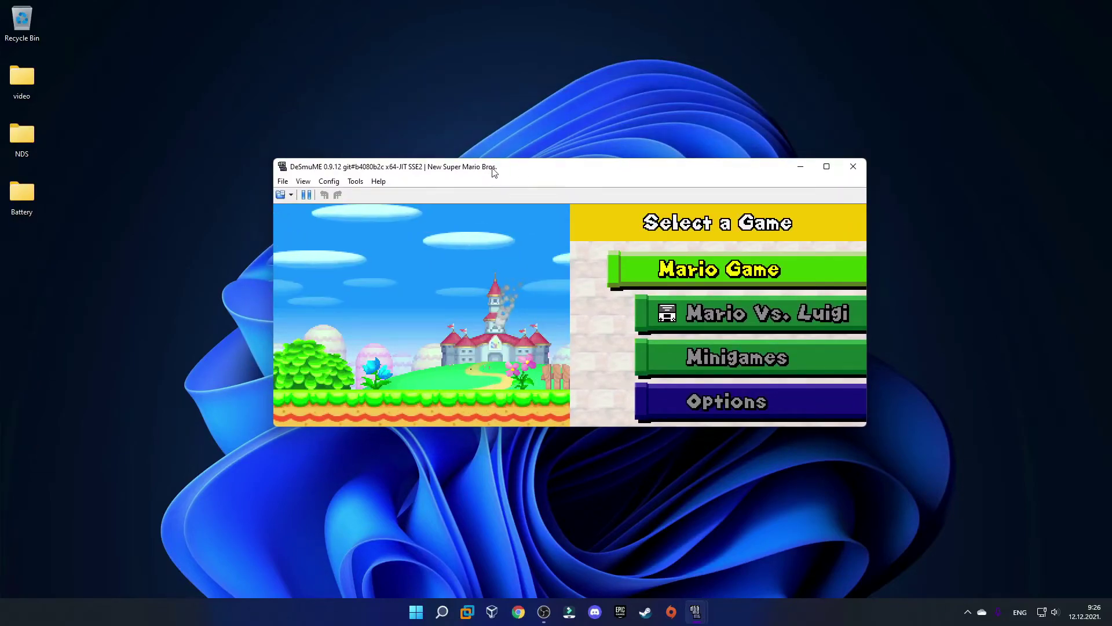
left_click(826, 167)
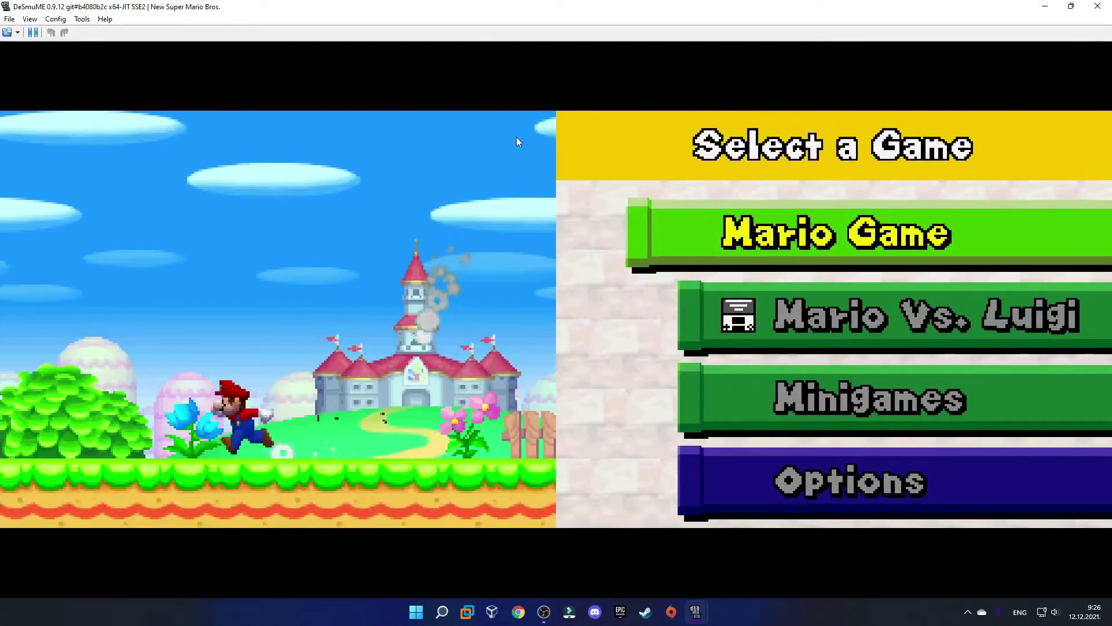
- Start a new Mario Game in the File 1 save slot
key("ctrl+r")
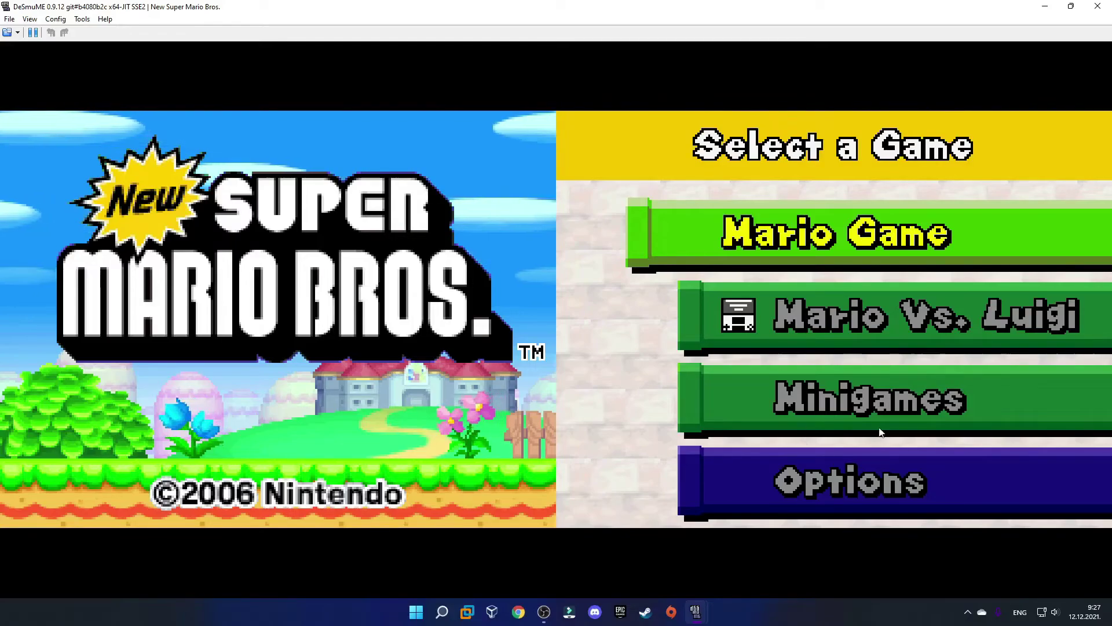
left_click(808, 239)
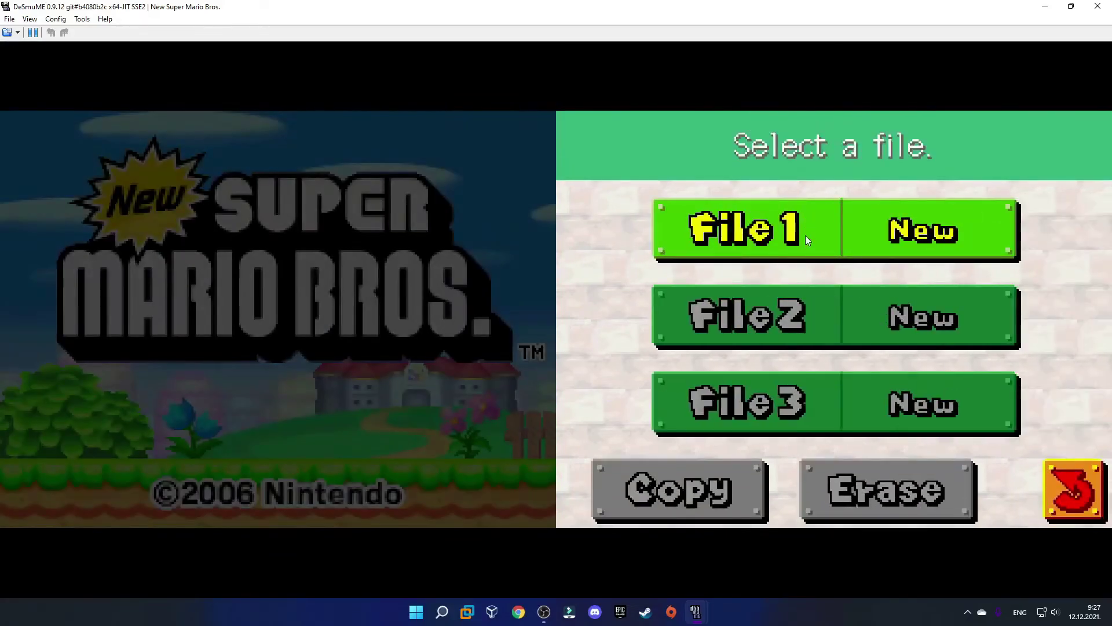
left_click(805, 235)
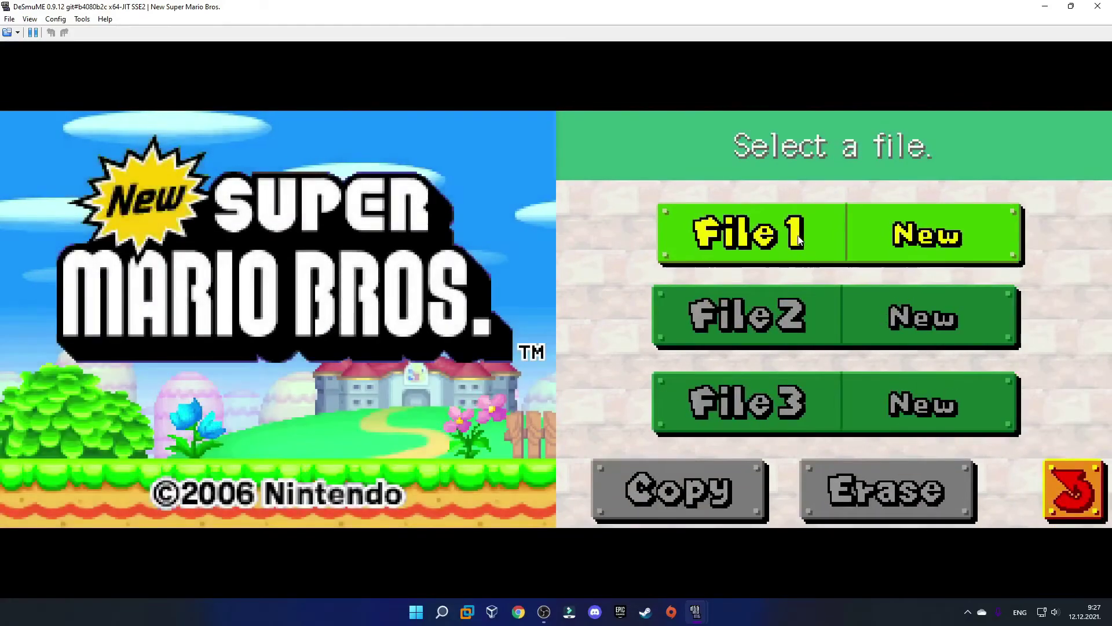
- Run and jump Mario through the first part of World 1-1, collecting coins, avoiding Goombas and getting the power-up that makes him giant
key("Right")
key("x")
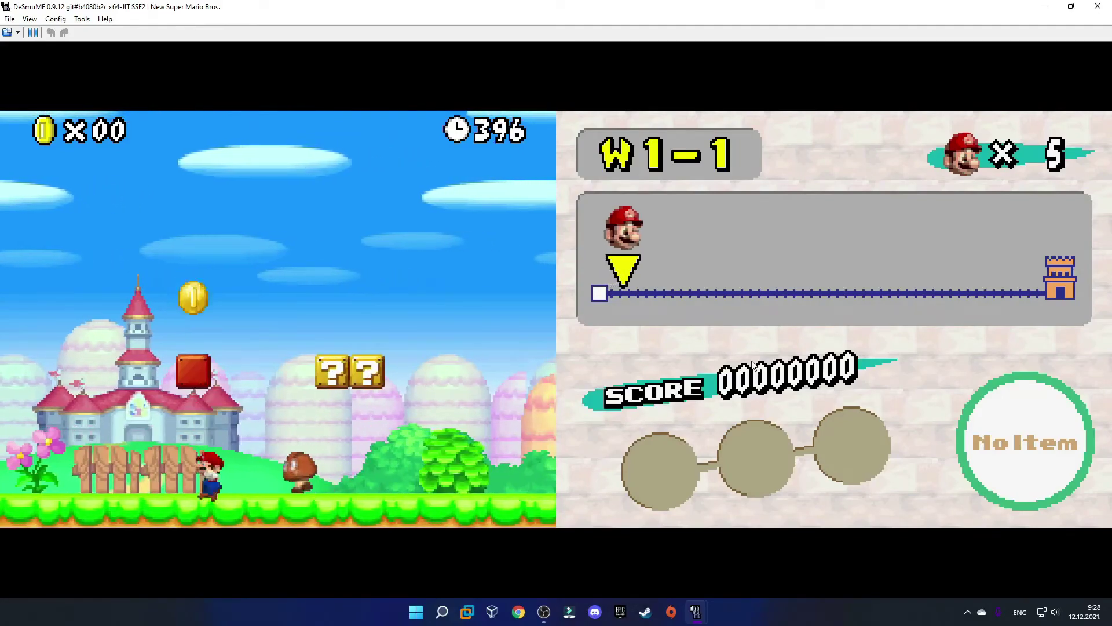
key("x")
key("Right")
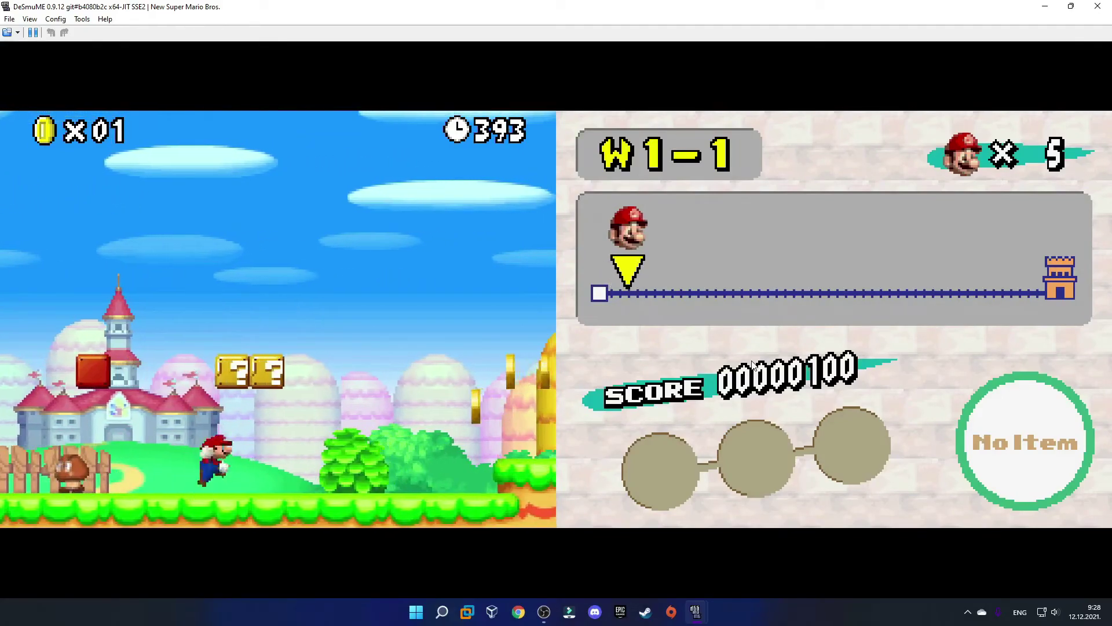
key("x")
key("x")
key("Left")
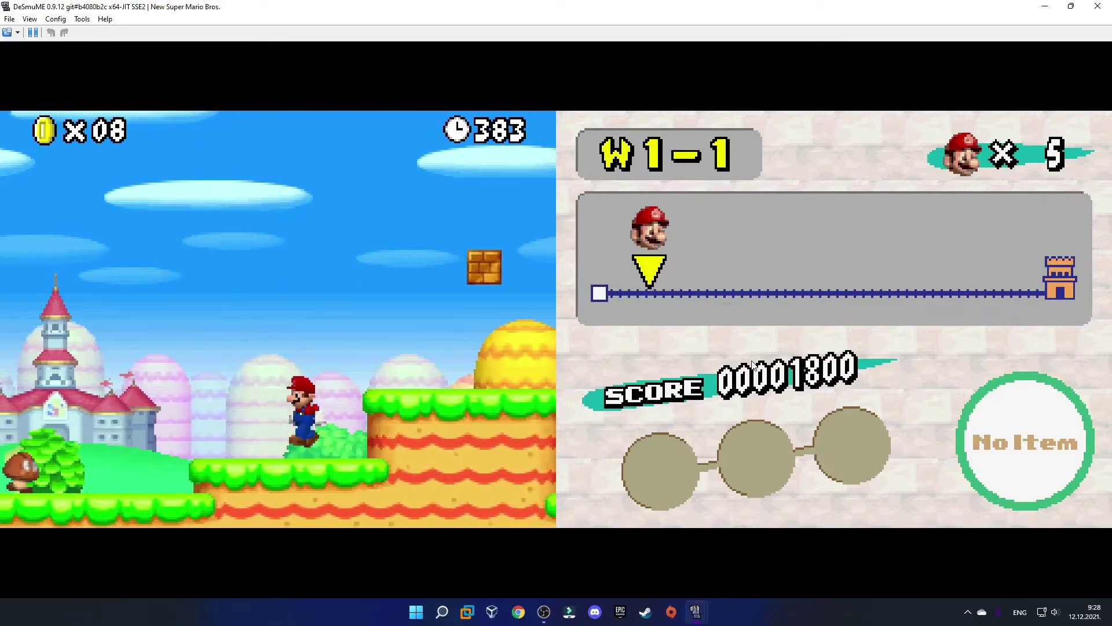
key("Right")
key("x")
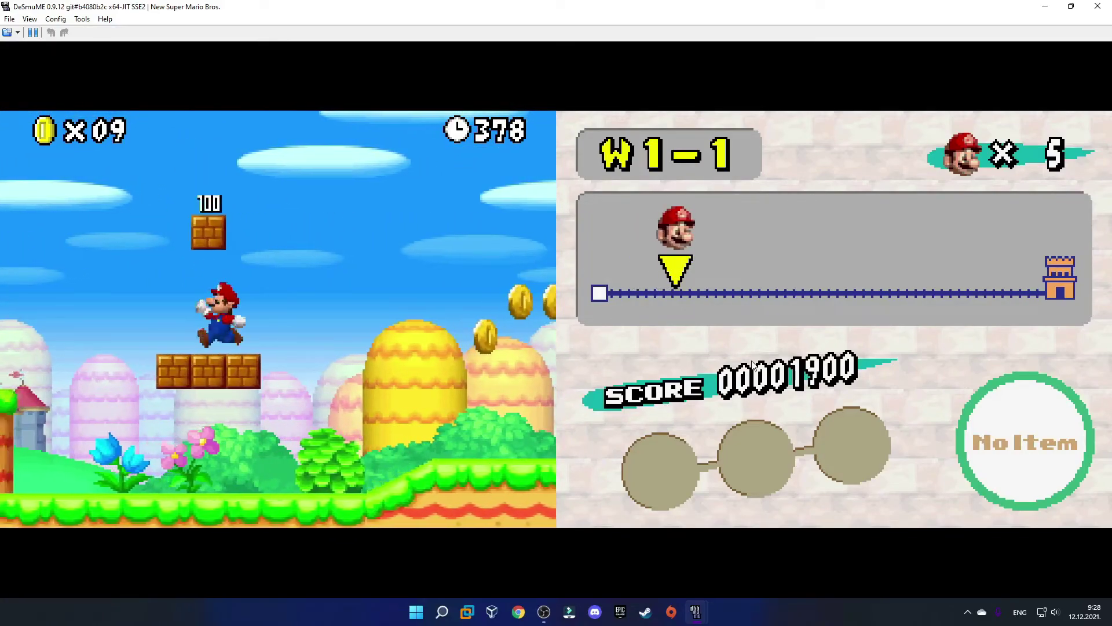
key("Right")
key("x")
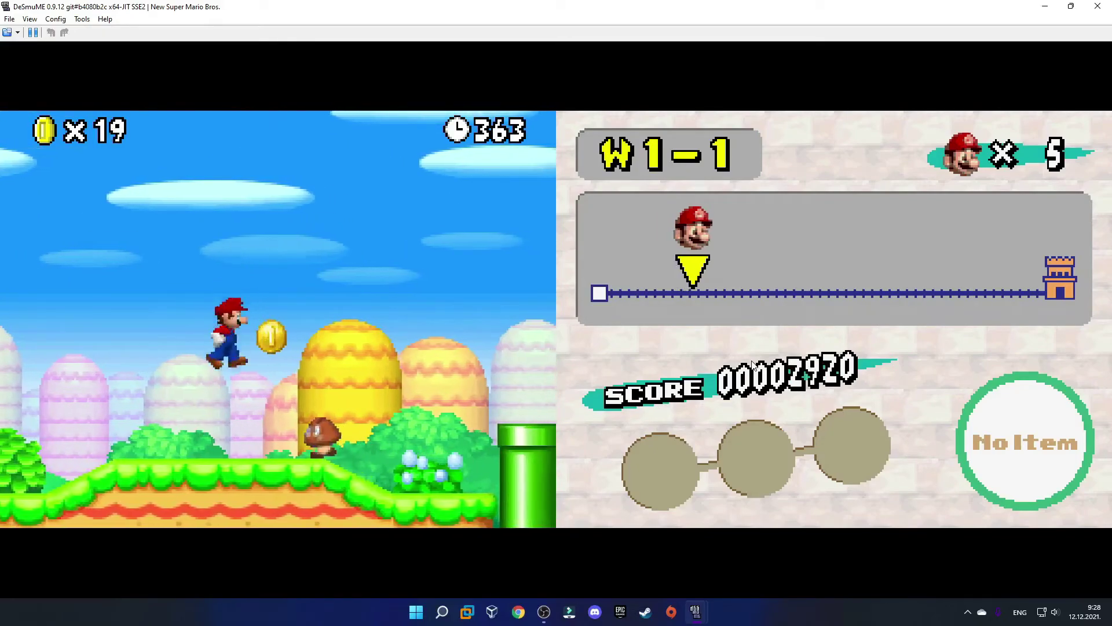
key("Right")
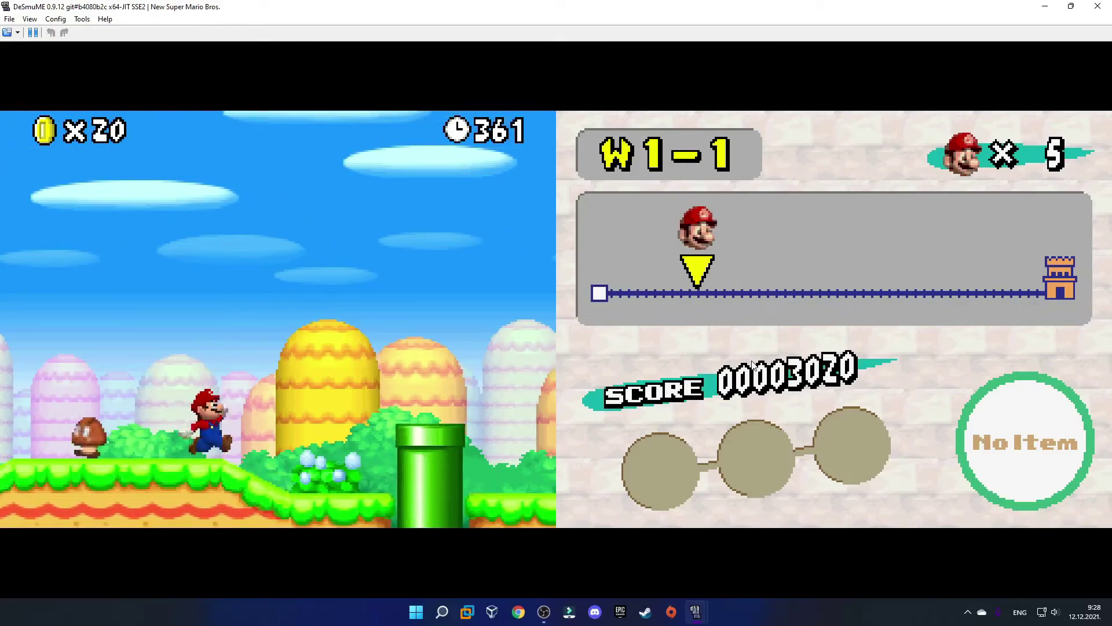
key("Right")
key("x")
key("Right")
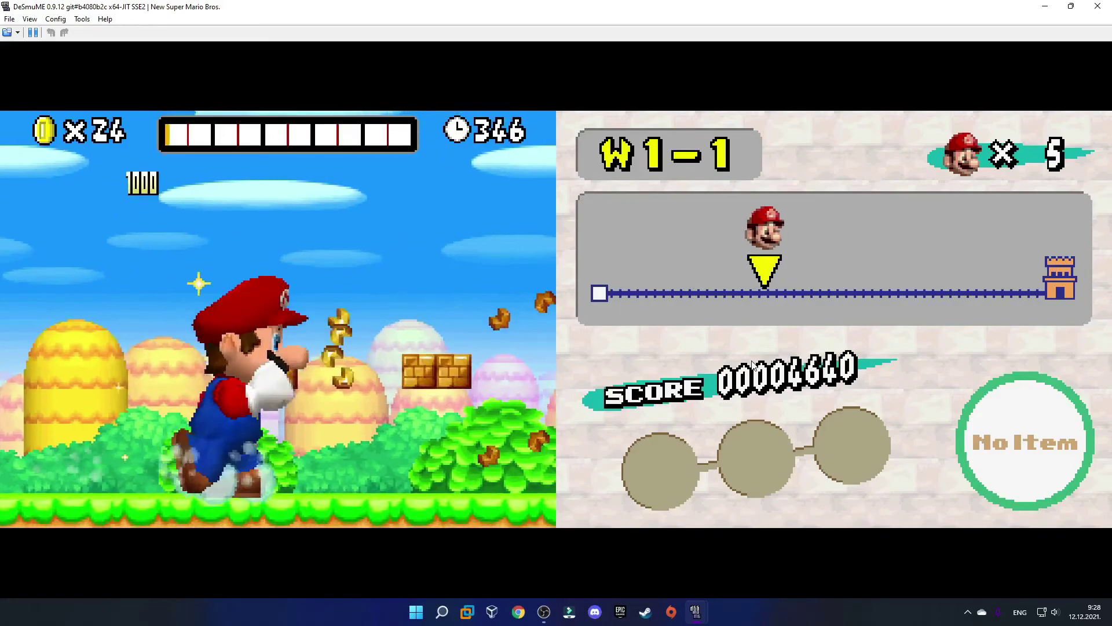
- Advance giant Mario through the rest of World 1-1 towards the castle, smashing bricks and enemies and jumping over the gaps
key("x")
key("Right")
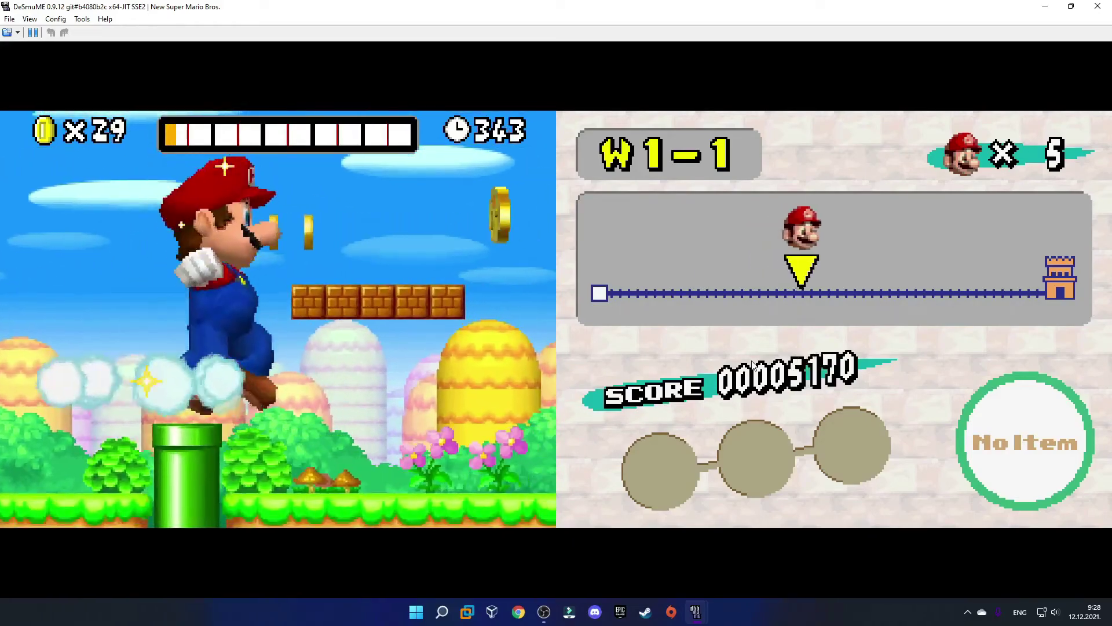
key("x")
key("Right")
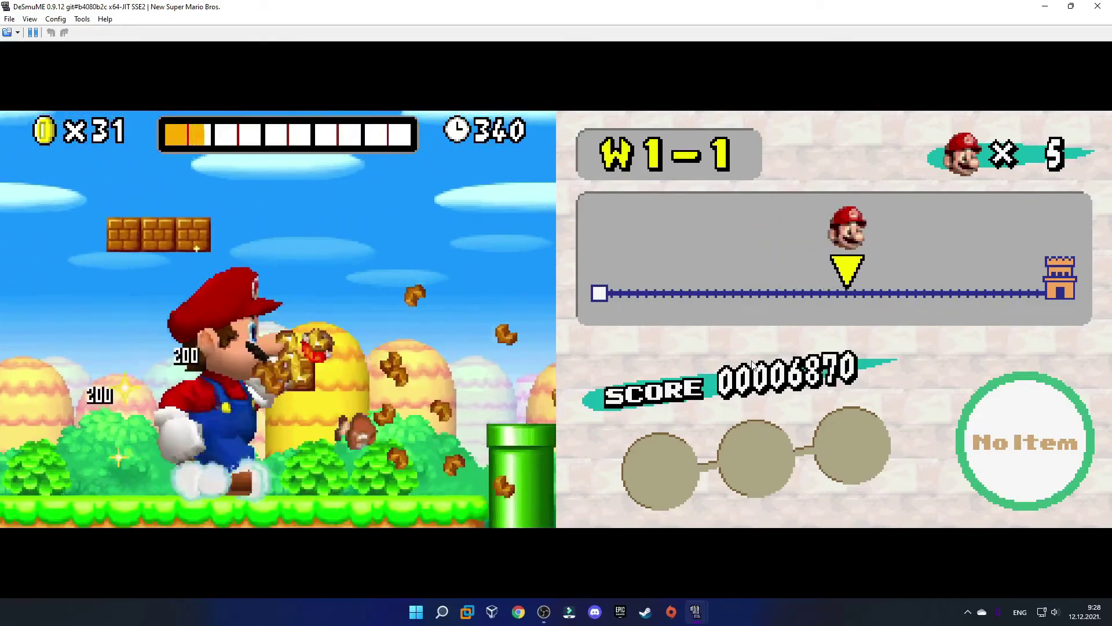
key("x")
key("Right")
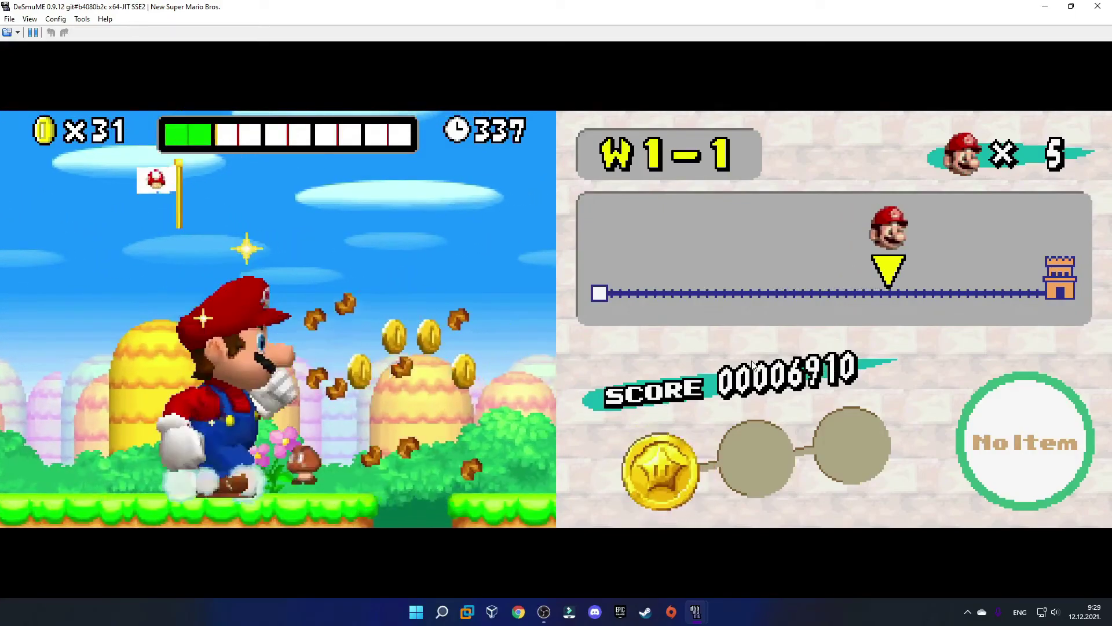
key("x")
key("Right")
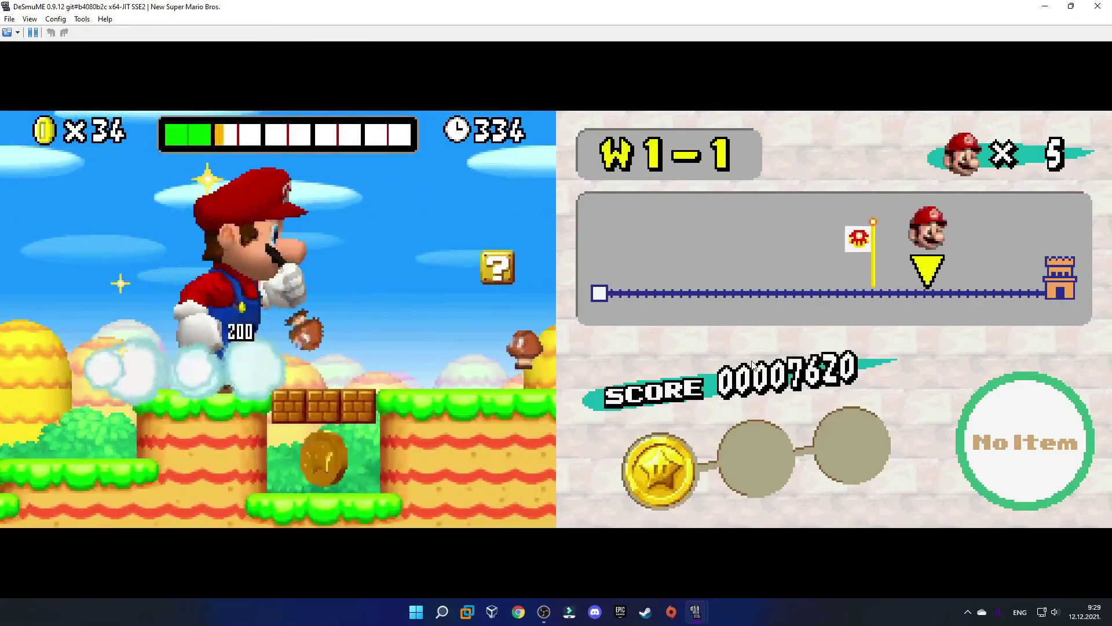
key("x")
key("Right")
key("x")
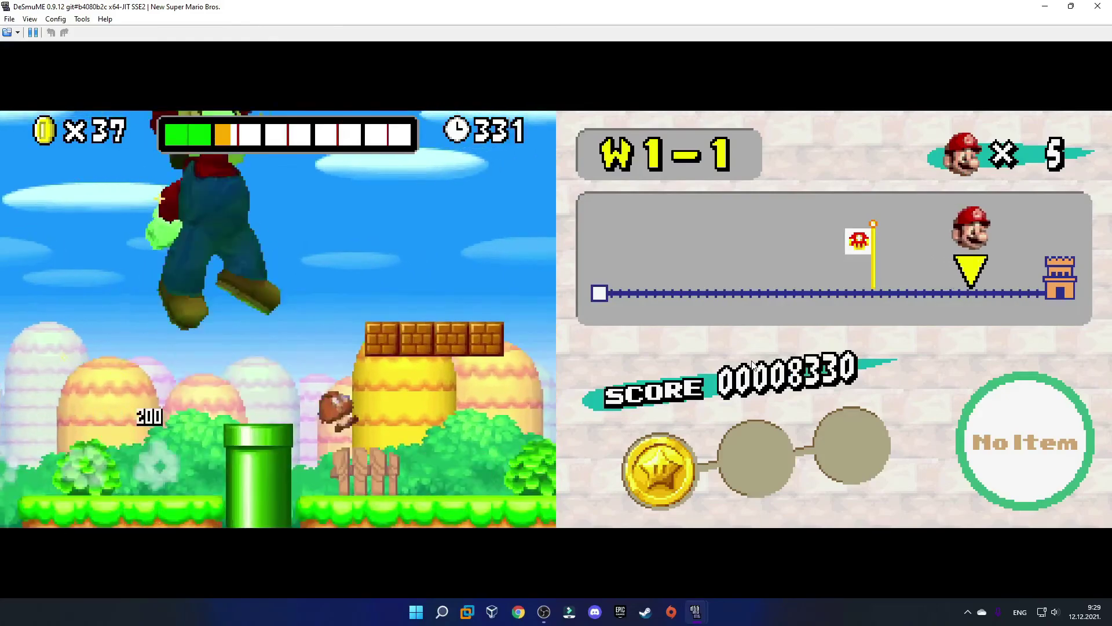
key("Right")
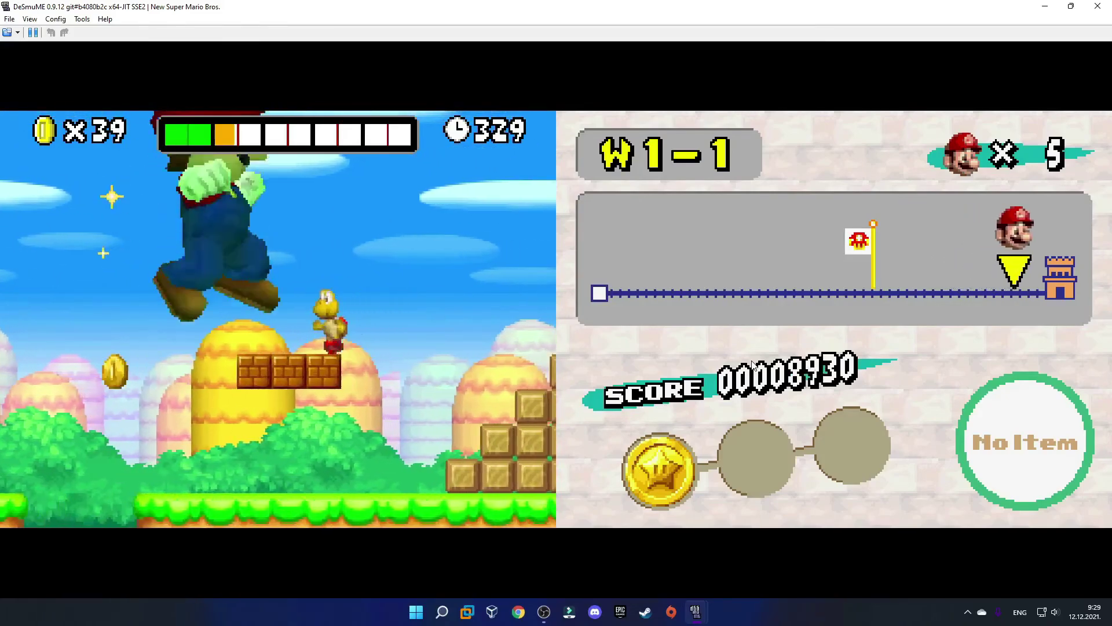